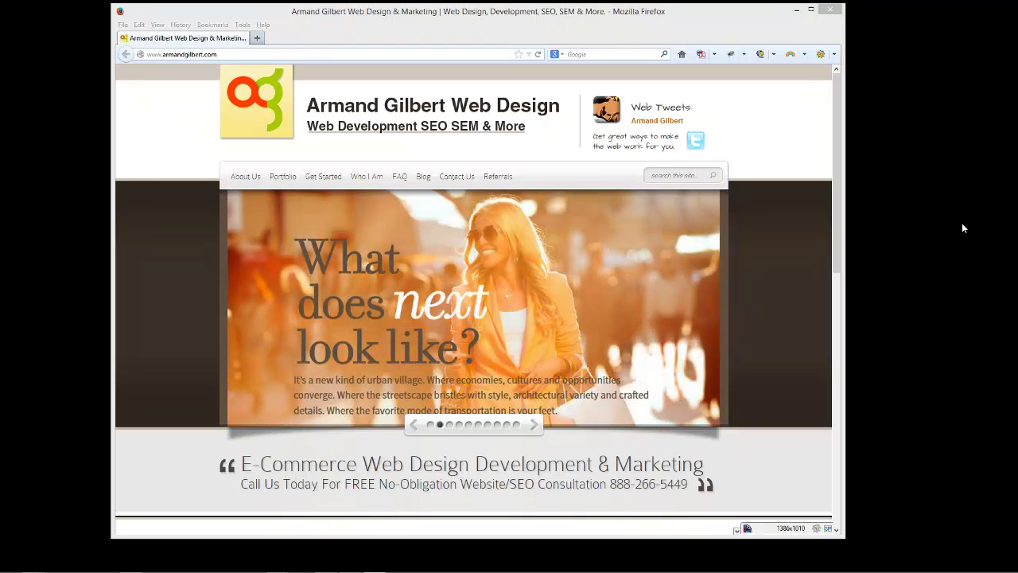
# Open a new blank Firefox tab beside the Armand Gilbert Web Design homepage.
pyautogui.click(256, 38)
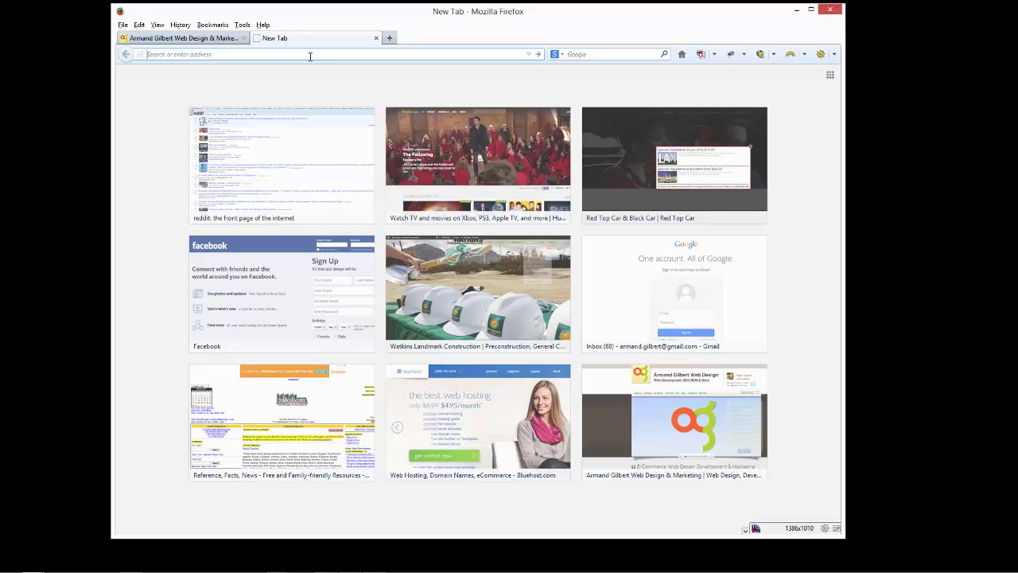
# Go to MailChimp and log in with the saved newsletter username to reach the Dashboard.
pyautogui.write('mailchimp.com')
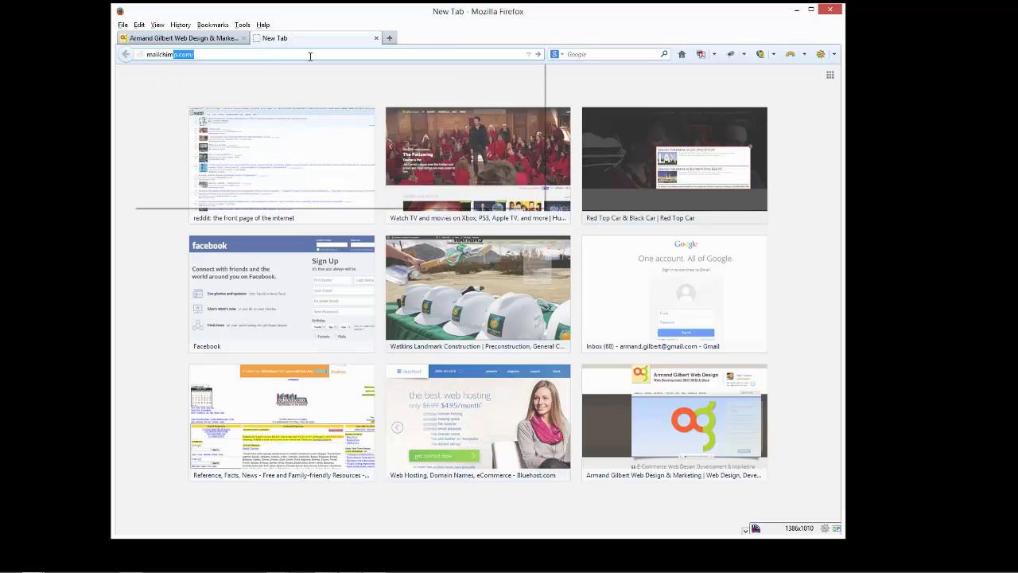
pyautogui.press('Return')
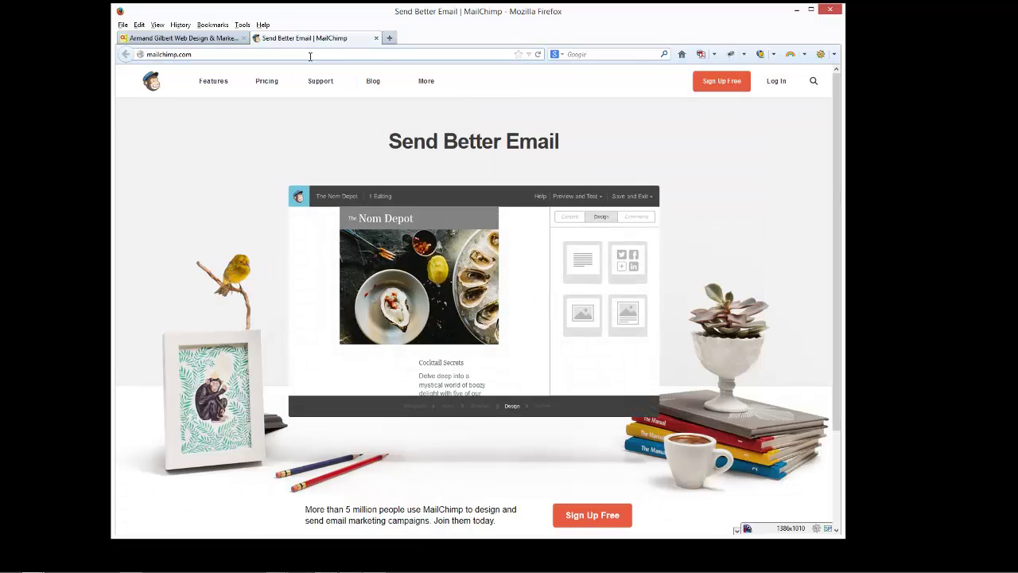
pyautogui.click(782, 86)
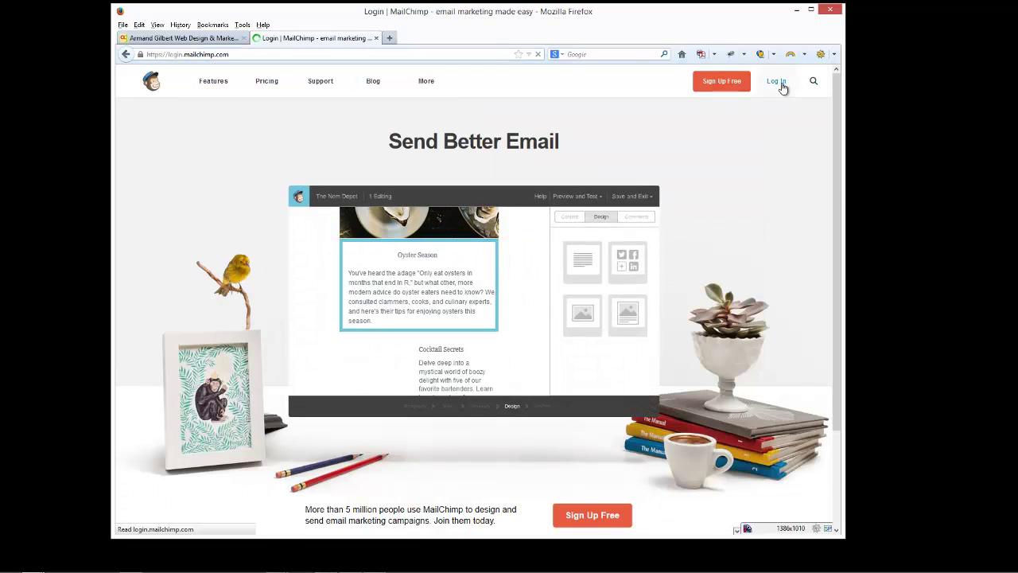
pyautogui.click(394, 244)
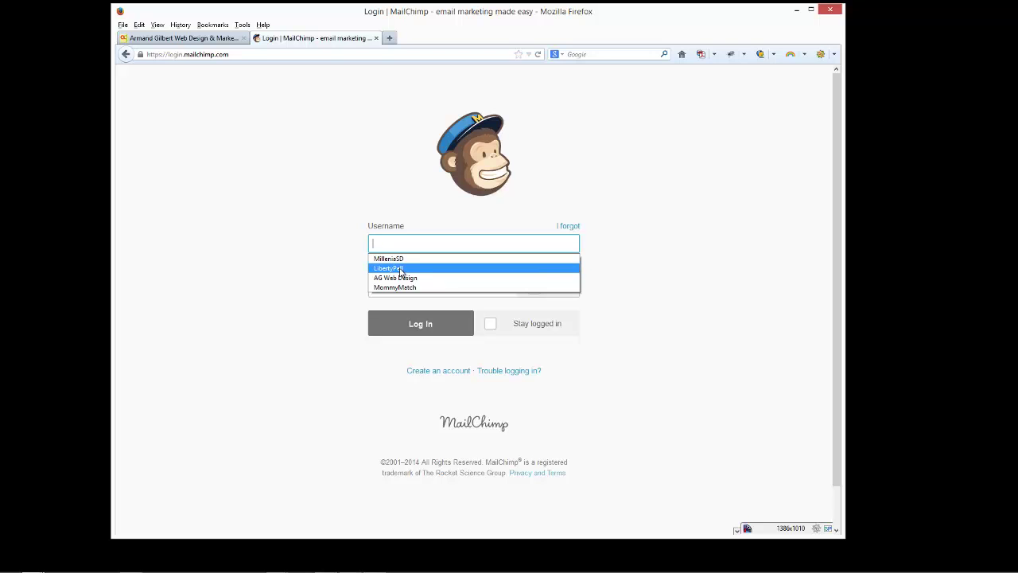
pyautogui.click(398, 268)
pyautogui.click(414, 324)
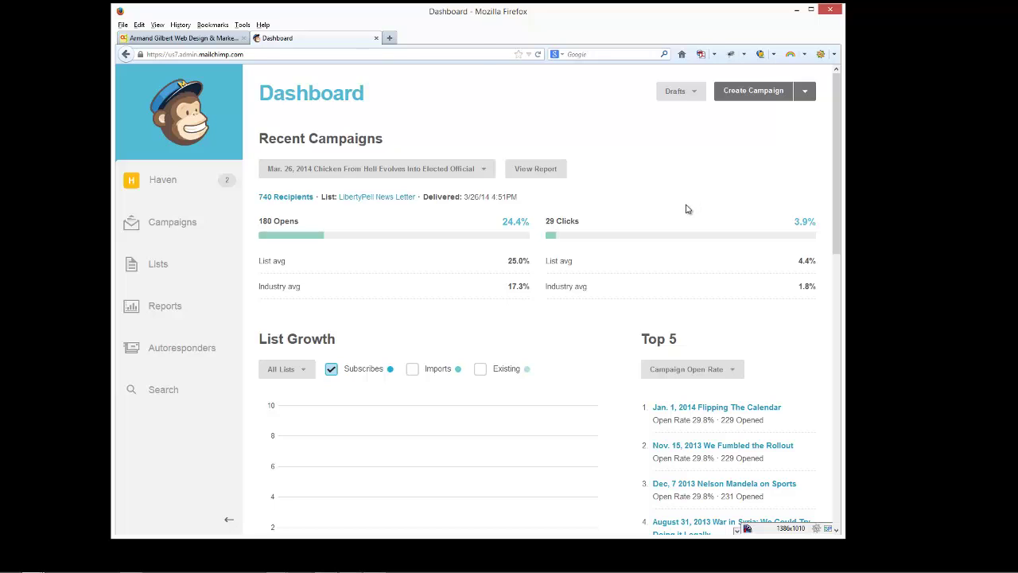
# Load libertypell.com in a third tab, then return to the MailChimp Dashboard tab.
pyautogui.click(391, 38)
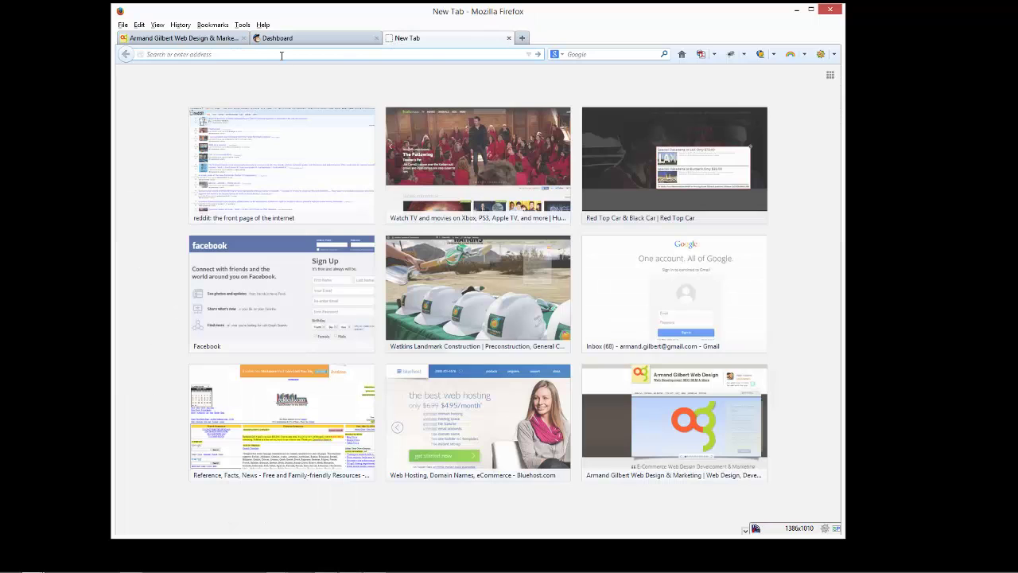
pyautogui.write('libertypell.com')
pyautogui.press('Return')
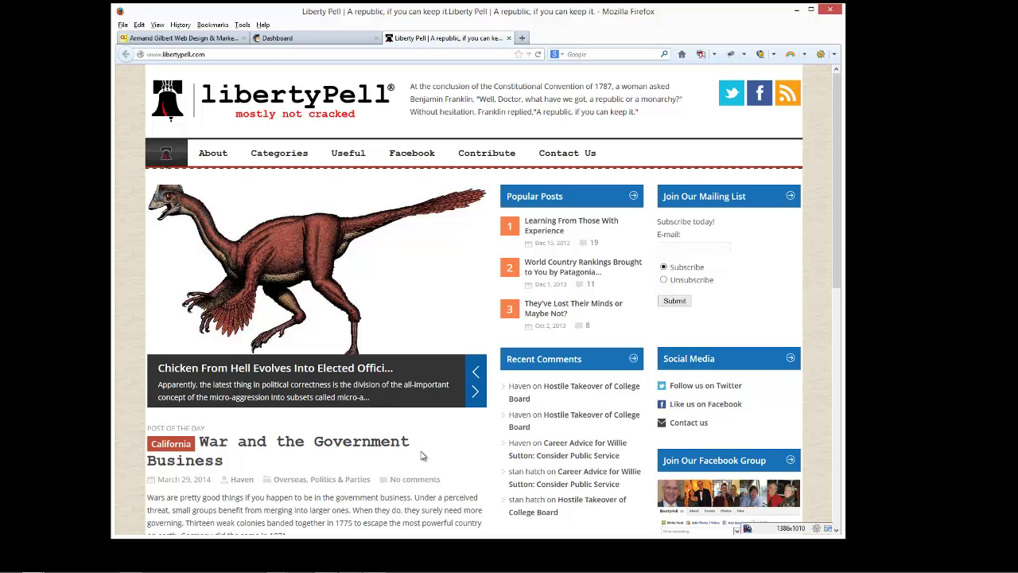
pyautogui.click(313, 42)
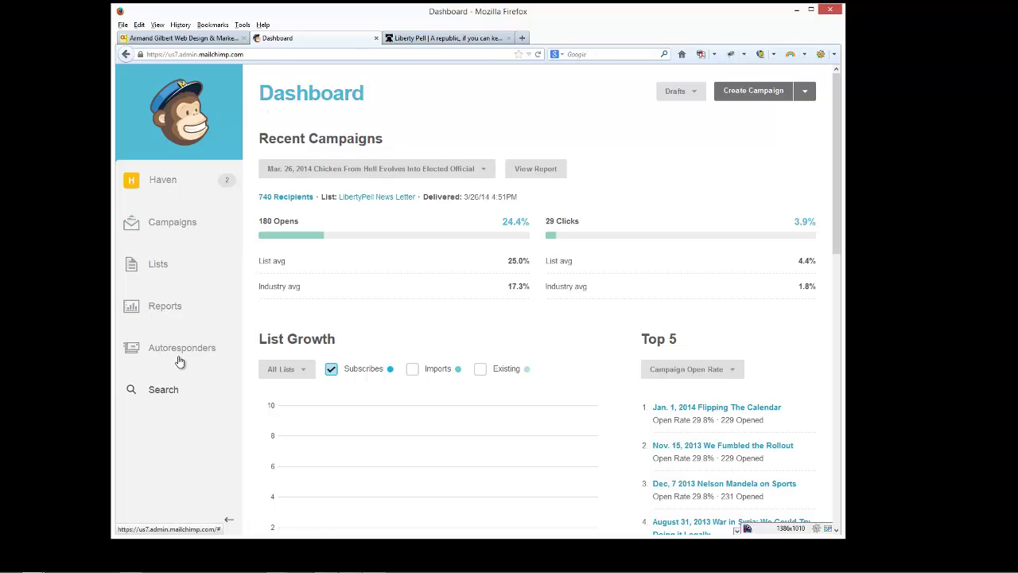
# Open the Mar. 17 Into the Valley of Death campaign and scroll through its preview.
pyautogui.click(184, 232)
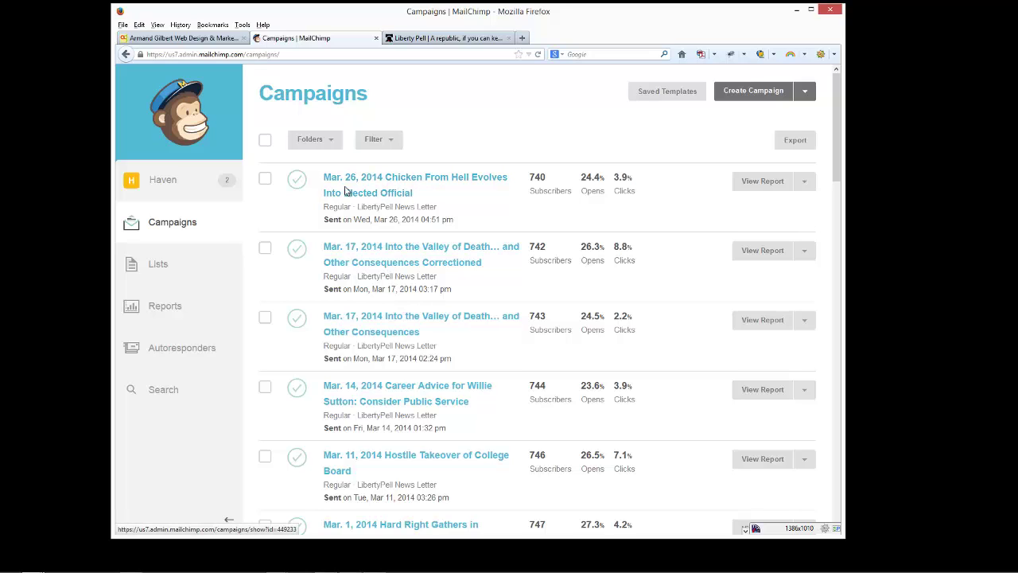
pyautogui.click(390, 321)
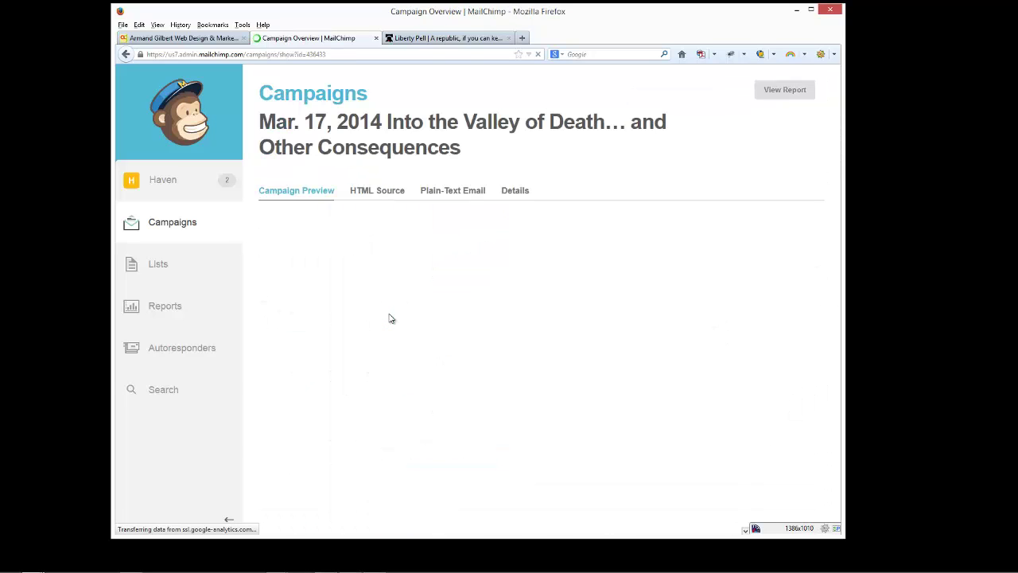
pyautogui.scroll(-3, 658, 396)
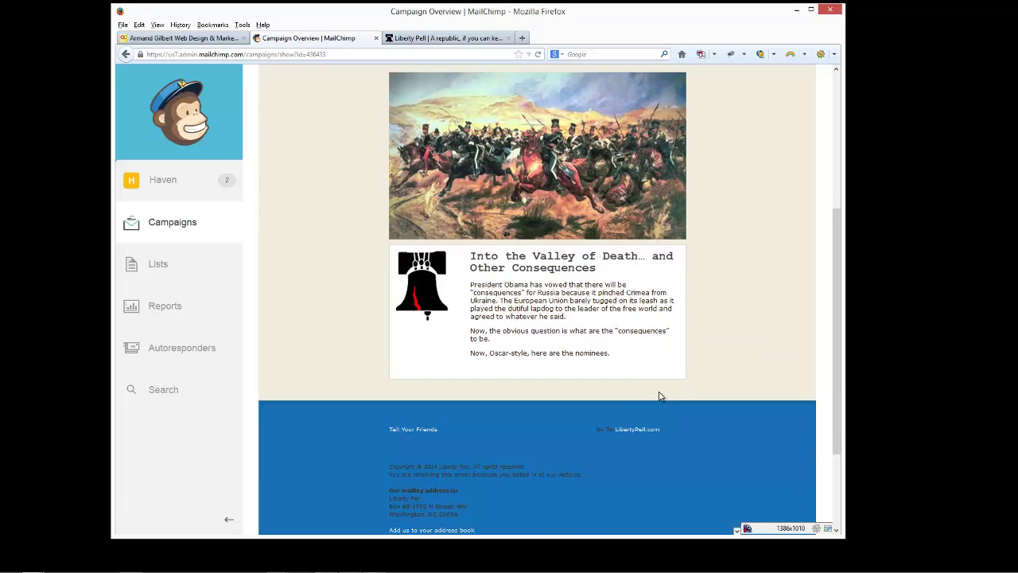
pyautogui.scroll(3, 564, 458)
pyautogui.scroll(-3, 596, 493)
pyautogui.scroll(3, 539, 374)
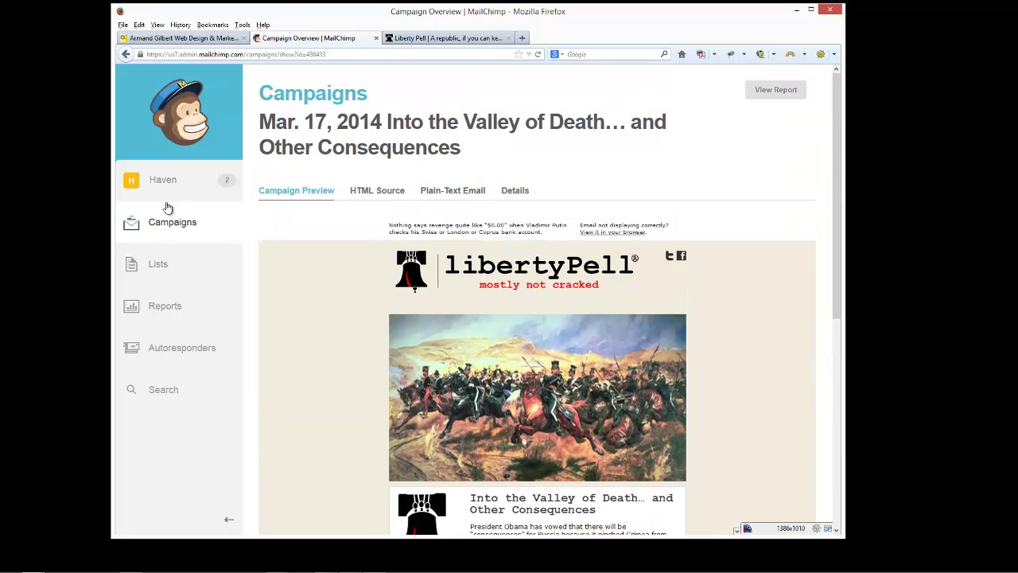
pyautogui.scroll(-3, 634, 402)
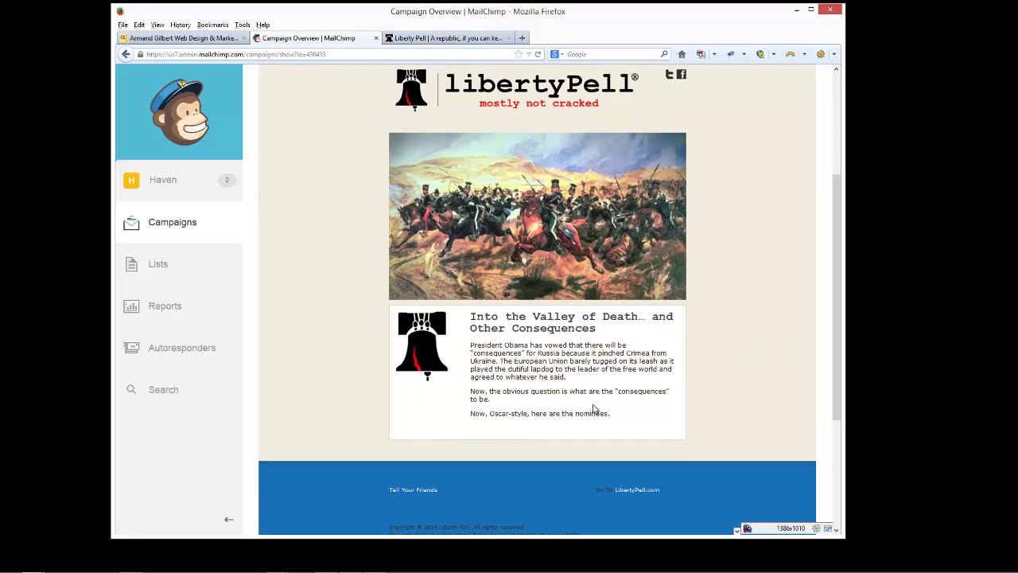
pyautogui.scroll(3, 603, 407)
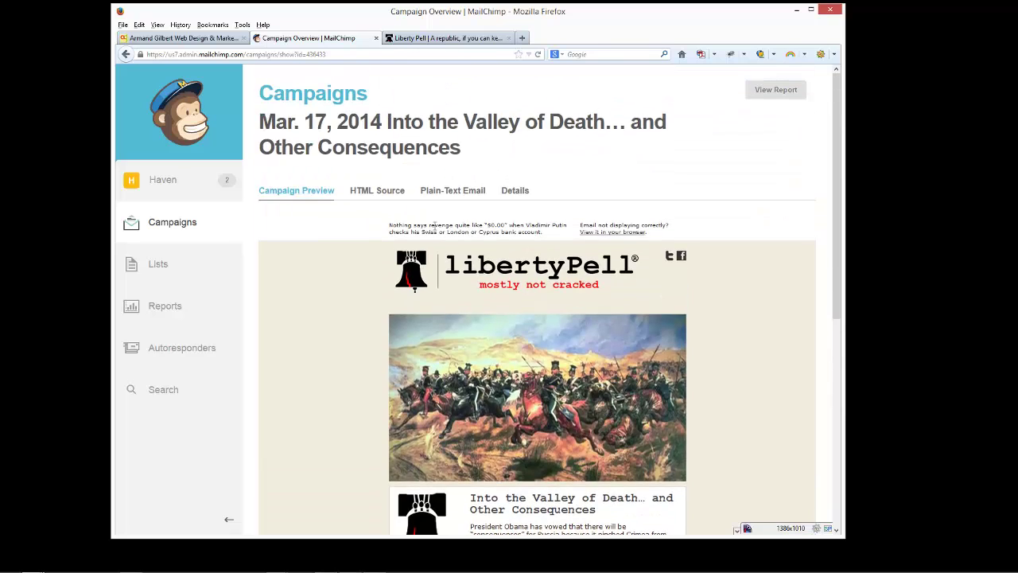
# Check its plain-text version, HTML source and details, then return to the Campaigns list.
pyautogui.click(428, 194)
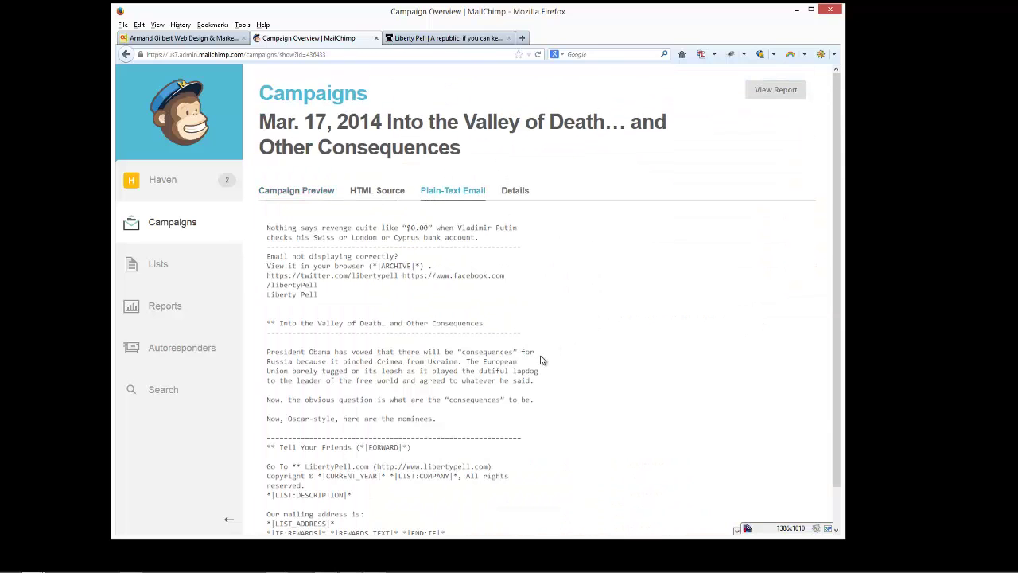
pyautogui.scroll(-2, 541, 432)
pyautogui.scroll(2, 532, 260)
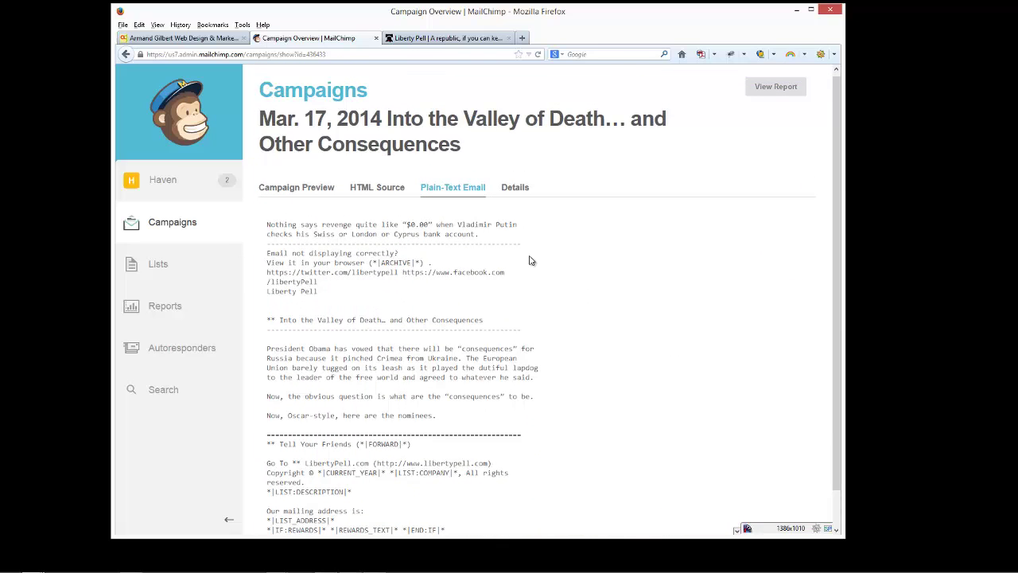
pyautogui.click(379, 192)
pyautogui.click(515, 192)
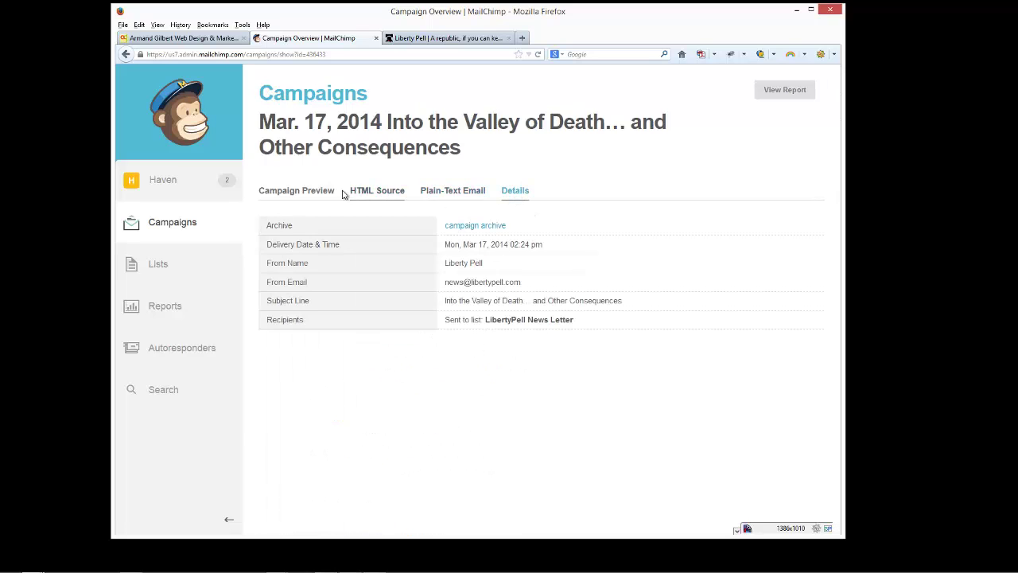
pyautogui.click(297, 195)
pyautogui.click(178, 231)
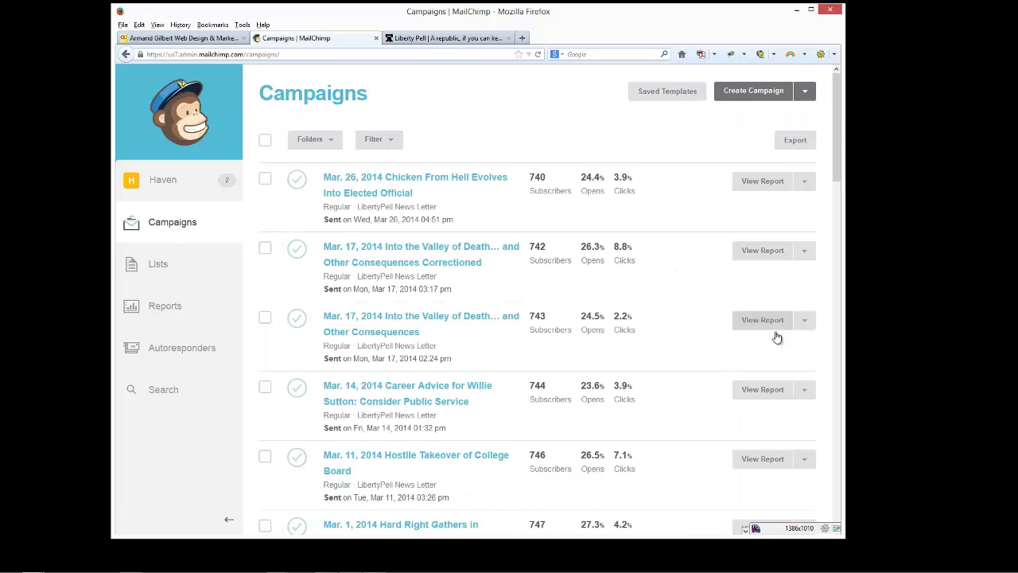
pyautogui.click(804, 255)
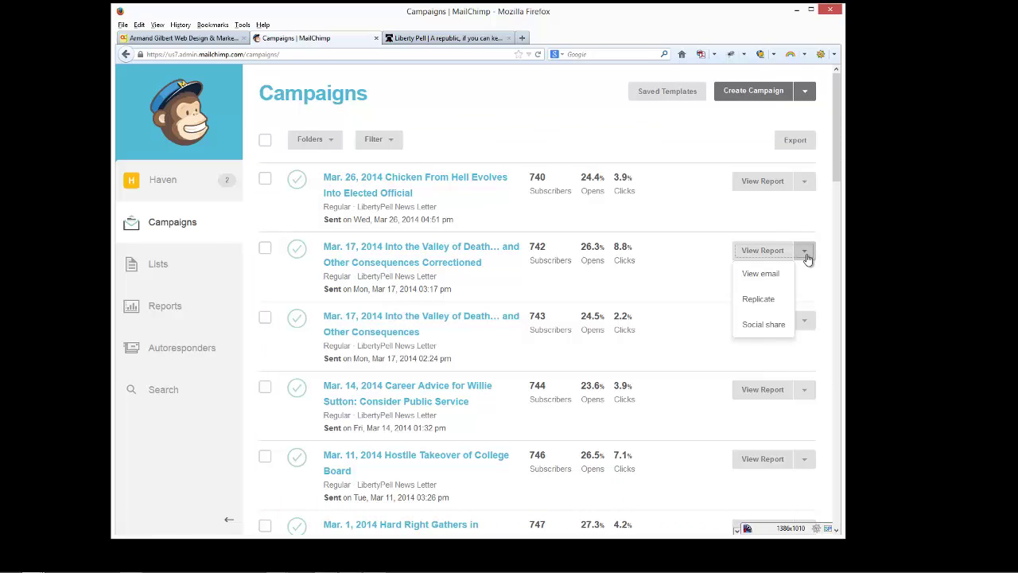
pyautogui.click(765, 253)
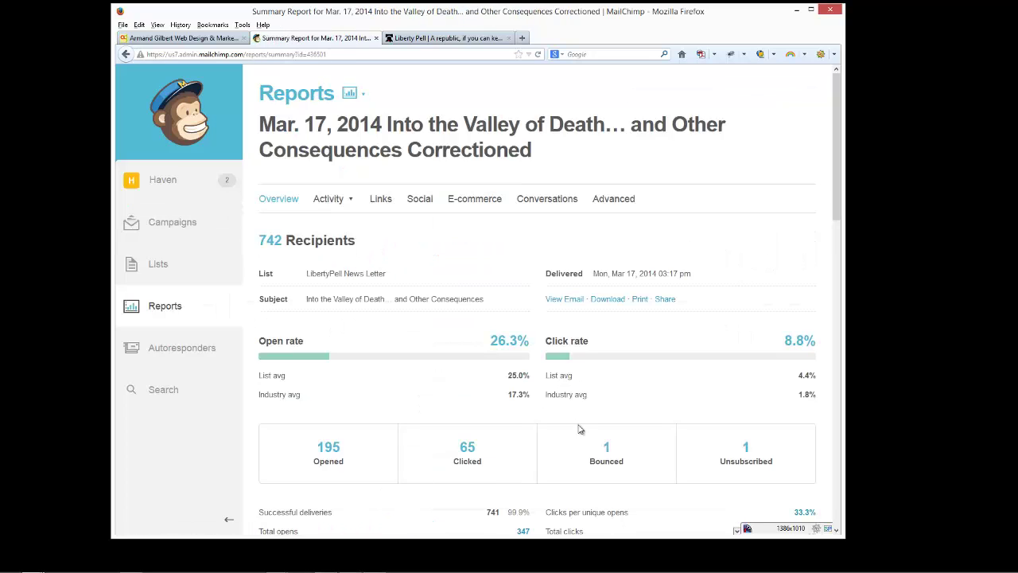
pyautogui.scroll(-3, 581, 421)
pyautogui.scroll(-2, 457, 452)
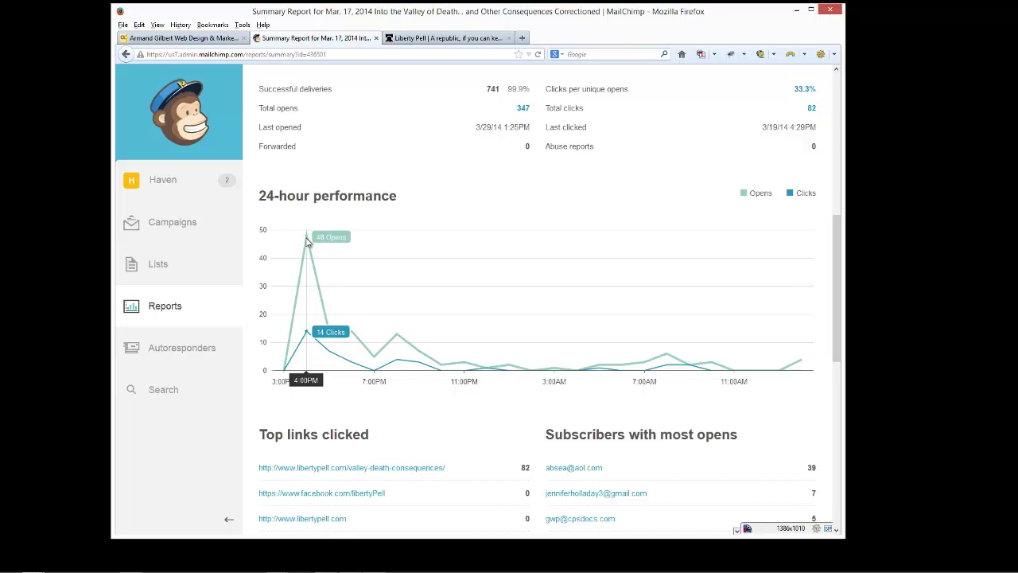
pyautogui.scroll(5, 477, 302)
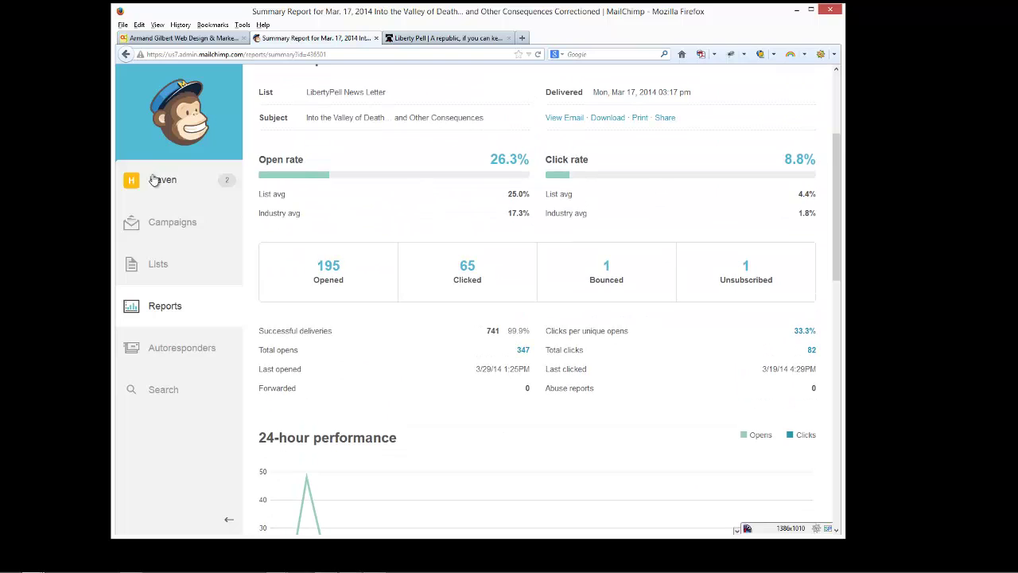
pyautogui.scroll(-3, 500, 438)
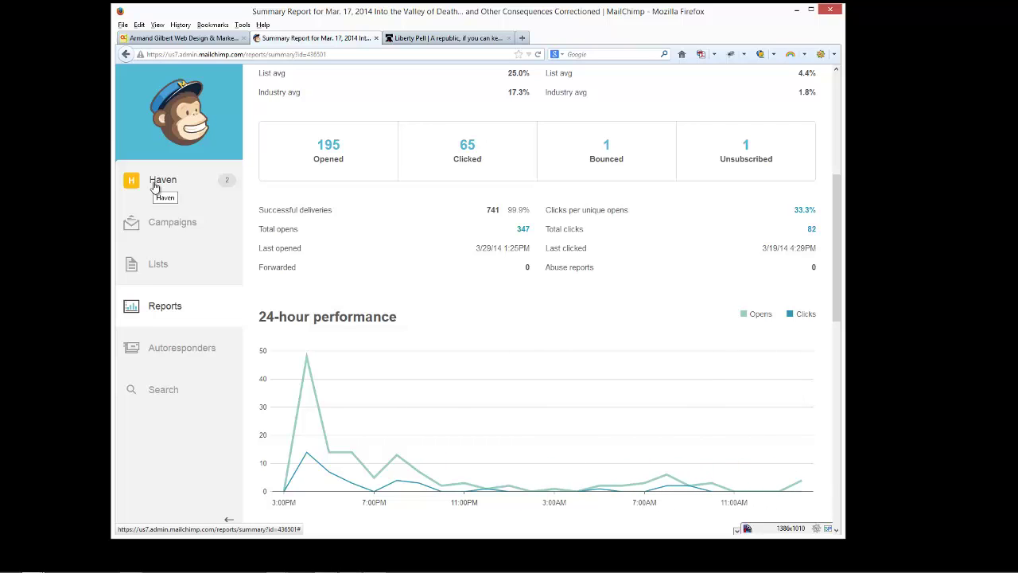
pyautogui.click(155, 224)
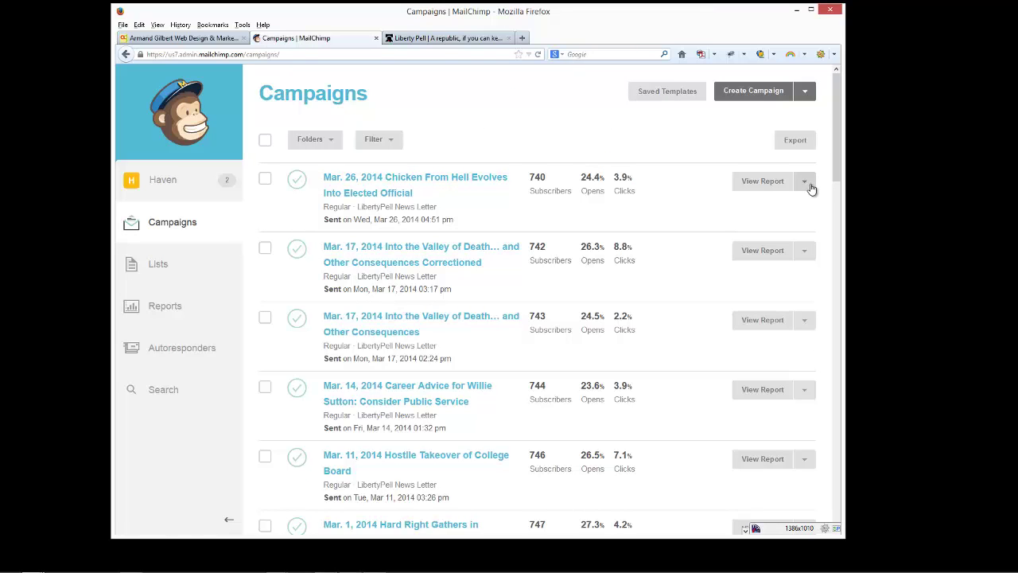
# Replicate the Chicken From Hell campaign to the entire 739-recipient LibertyPell News Letter list.
pyautogui.click(811, 188)
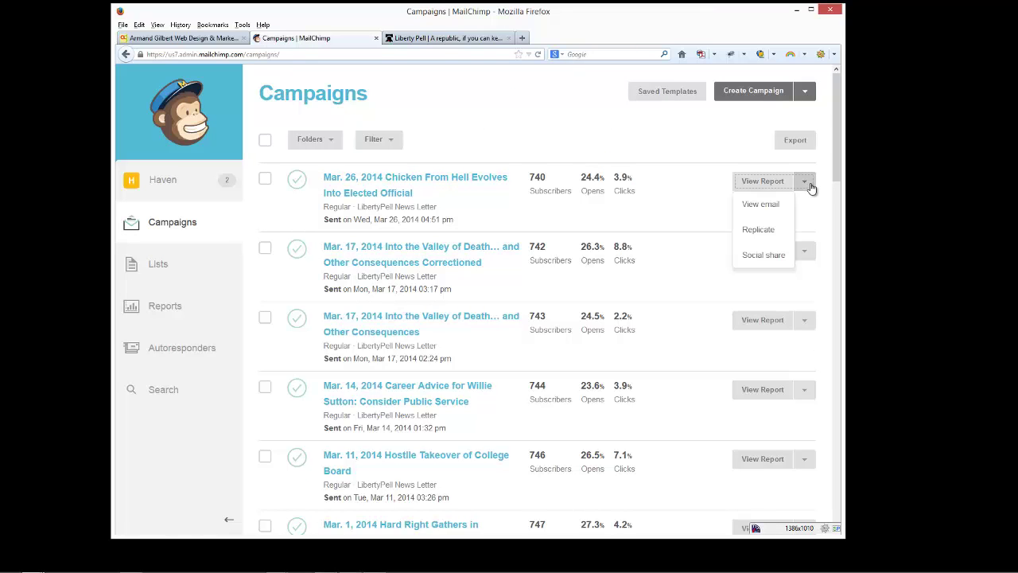
pyautogui.click(754, 238)
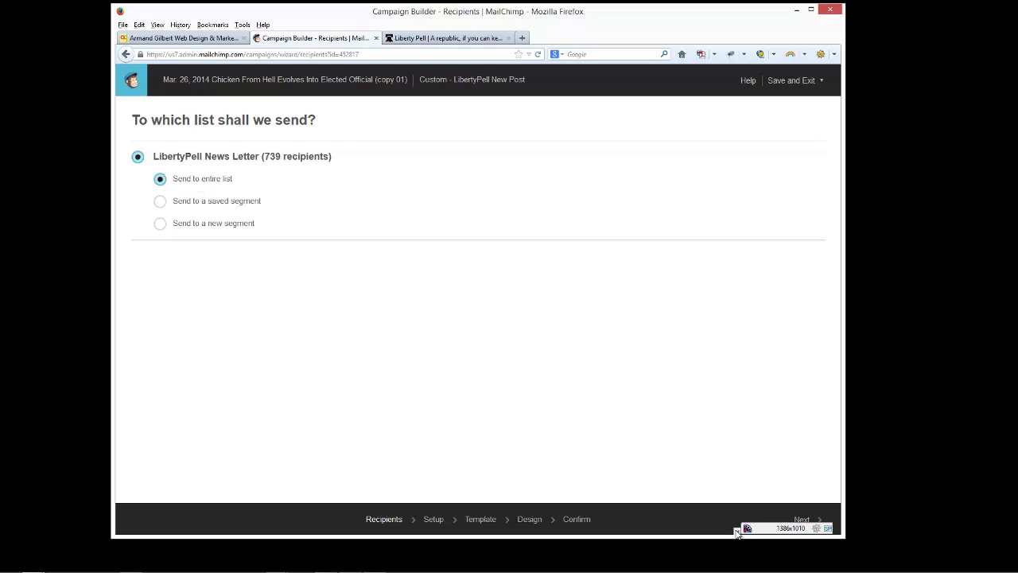
pyautogui.click(808, 520)
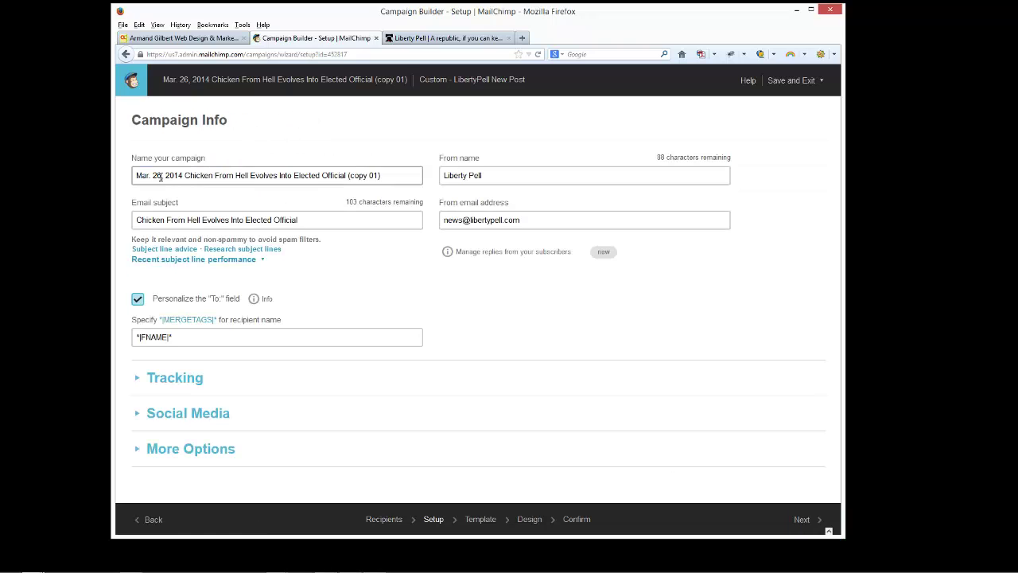
# Copy the 'War and the Government Business' post title from the Liberty Pell site.
pyautogui.moveTo(160, 177); pyautogui.dragTo(142, 176)
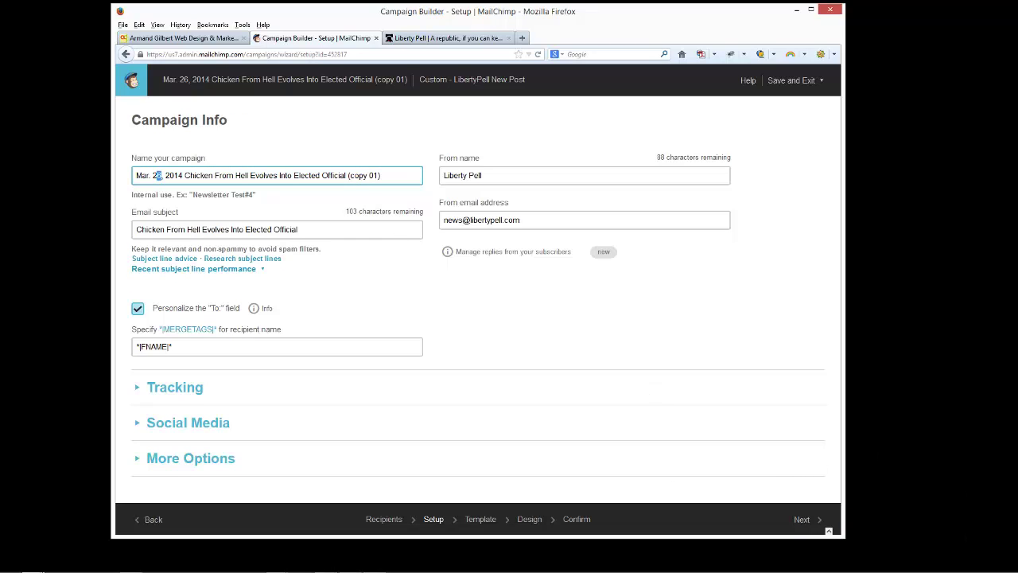
pyautogui.moveTo(968, 566)
pyautogui.click(448, 40)
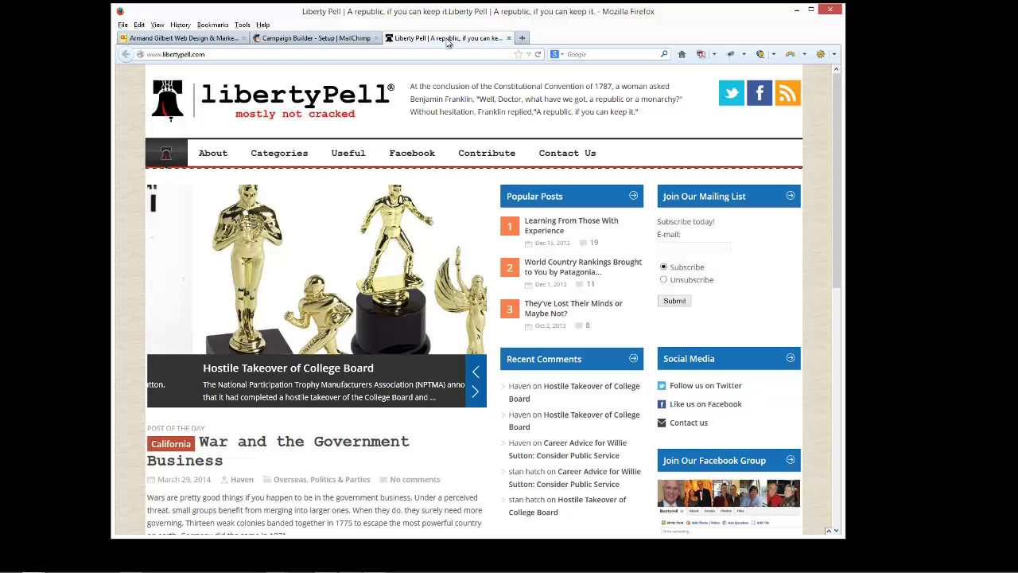
pyautogui.moveTo(225, 461); pyautogui.dragTo(200, 443)
pyautogui.hotkey('ctrl', 'c')
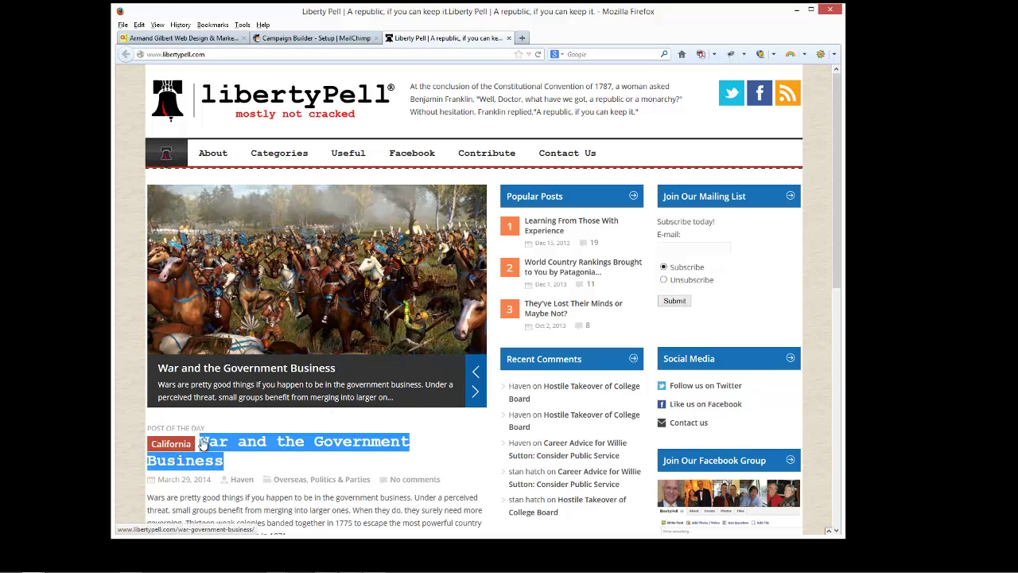
pyautogui.click(312, 40)
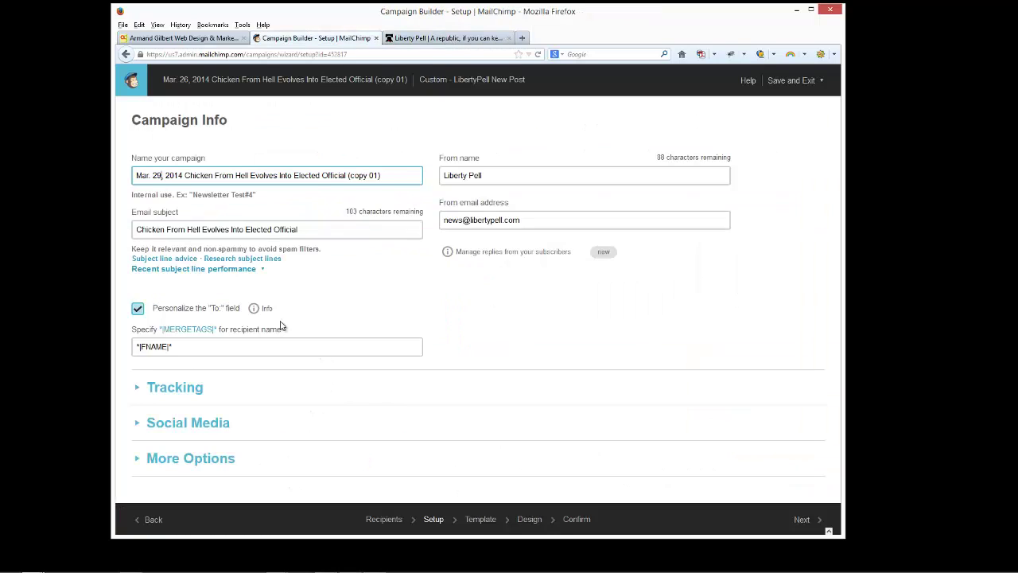
# Paste that title over the old article title in the campaign name and email subject.
pyautogui.moveTo(372, 175); pyautogui.dragTo(187, 175)
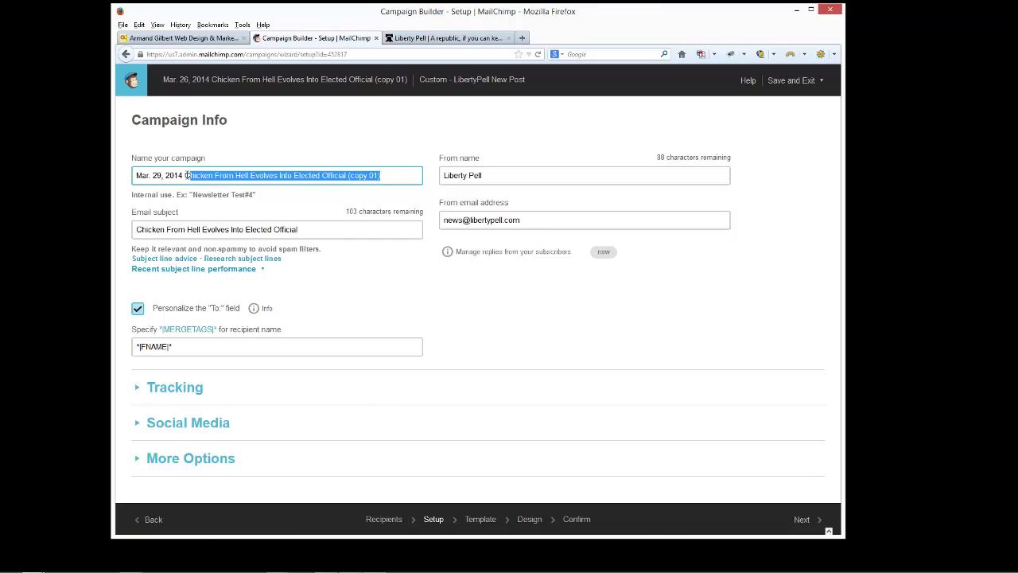
pyautogui.hotkey('ctrl', 'v')
pyautogui.moveTo(300, 230); pyautogui.dragTo(125, 222)
pyautogui.hotkey('ctrl', 'v')
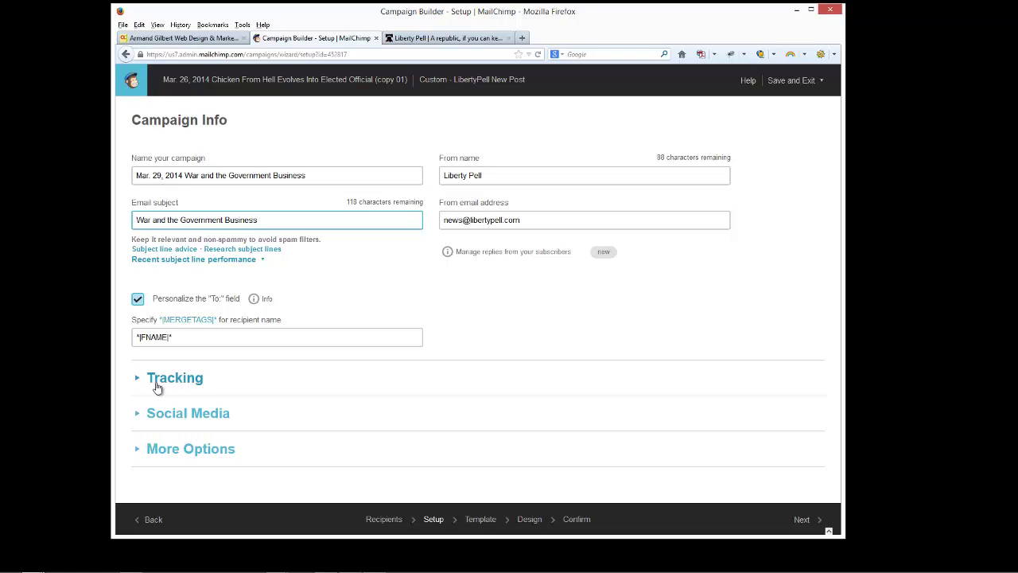
# Change the Google Analytics tracking title to Mar_29_2014_War.
pyautogui.click(157, 379)
pyautogui.scroll(-2, 672, 477)
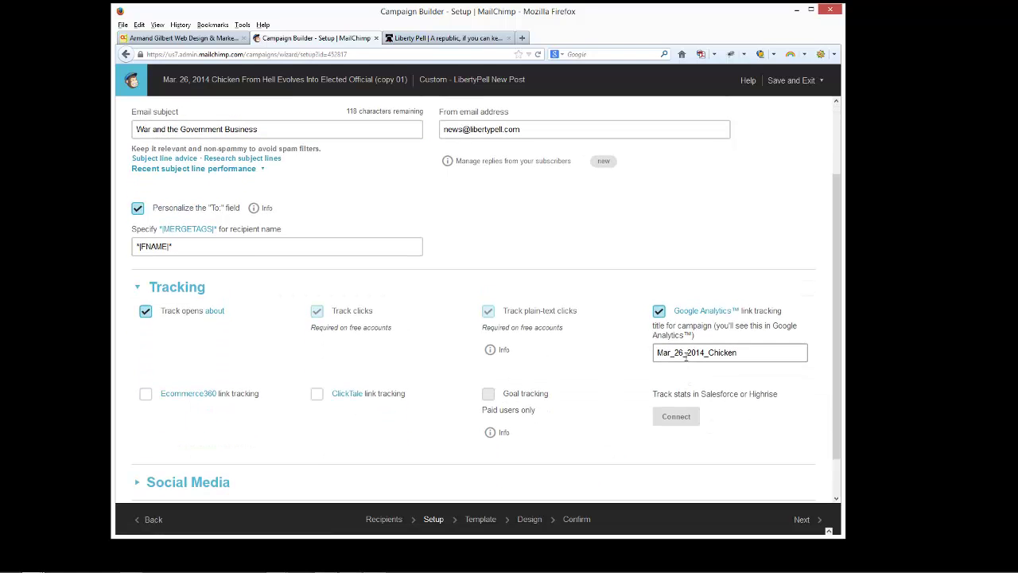
pyautogui.moveTo(683, 353); pyautogui.dragTo(678, 352)
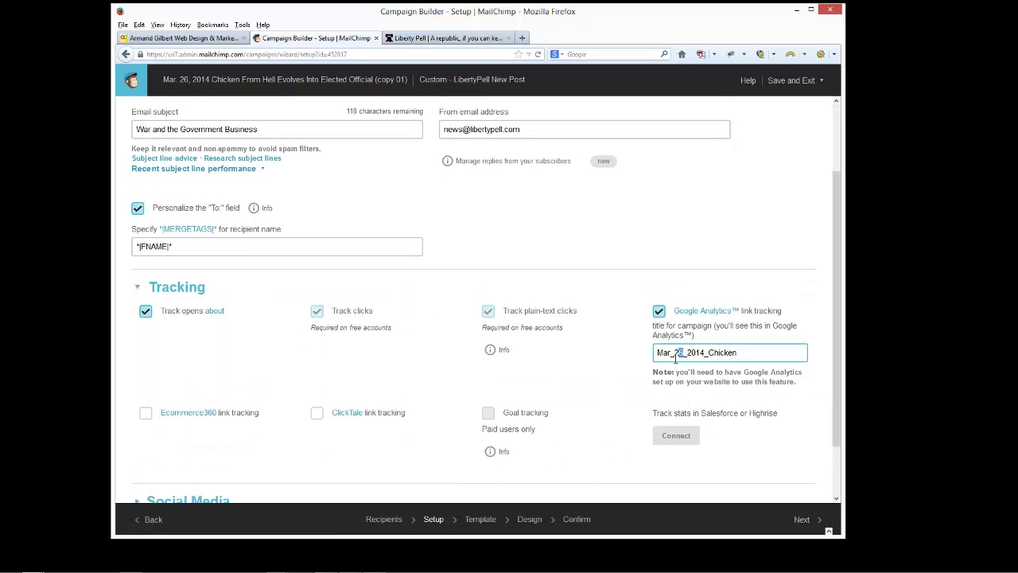
pyautogui.moveTo(718, 352); pyautogui.dragTo(708, 352)
pyautogui.write('War')
# Review the Social Media and More Options settings, then continue to the Design step.
pyautogui.scroll(-1, 628, 445)
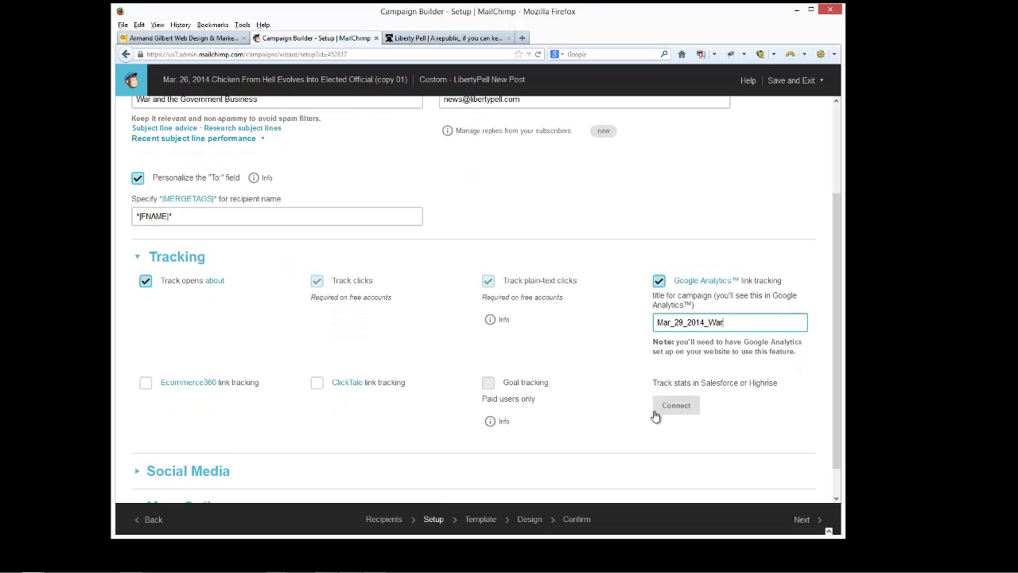
pyautogui.scroll(3, 591, 401)
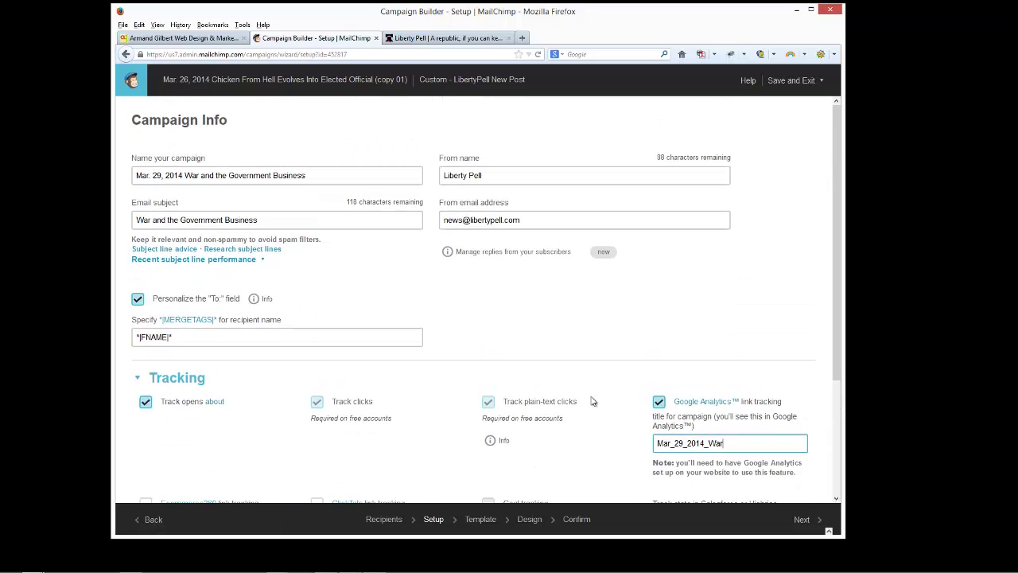
pyautogui.scroll(-4, 595, 397)
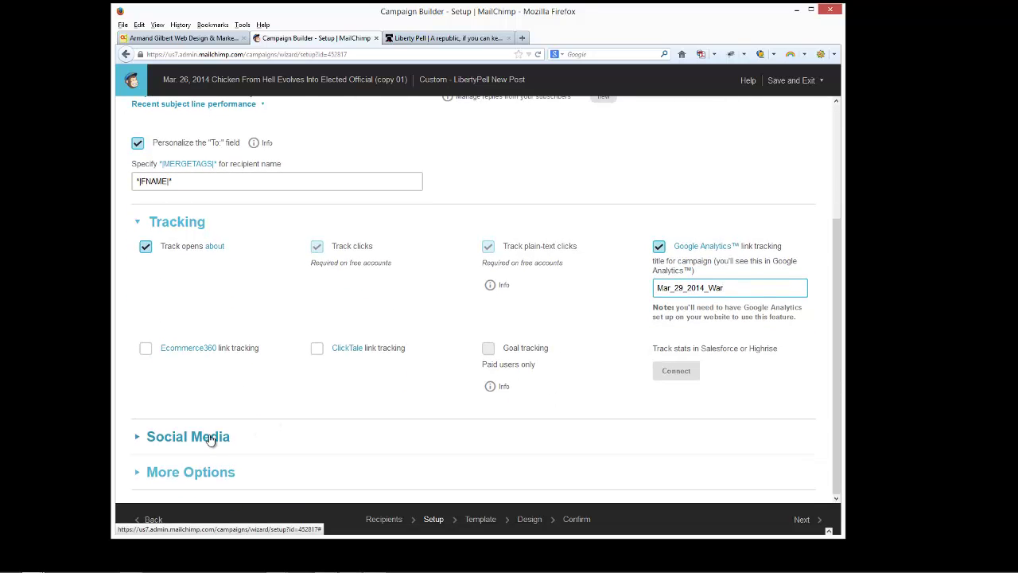
pyautogui.click(211, 437)
pyautogui.scroll(-1, 239, 429)
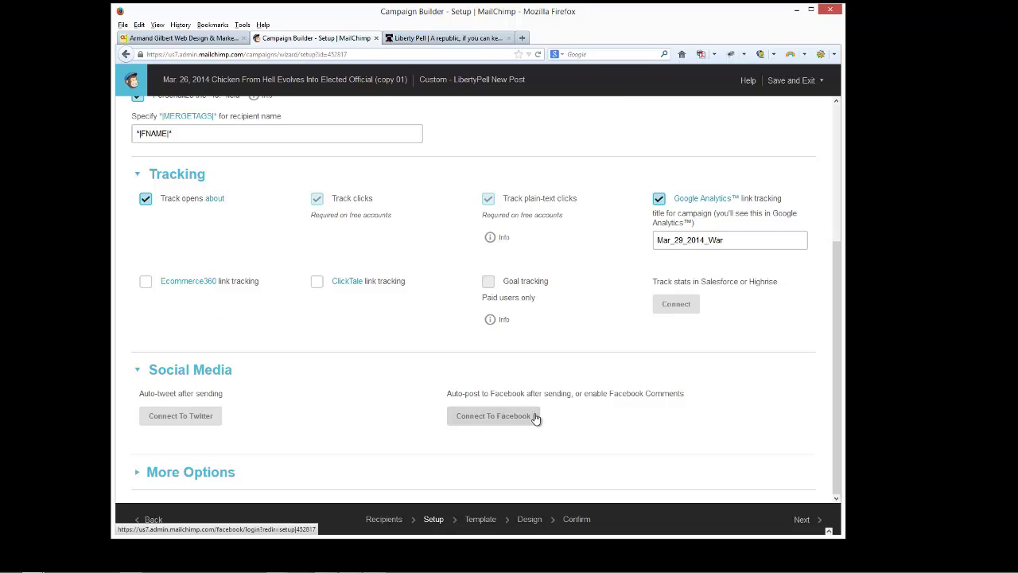
pyautogui.click(195, 475)
pyautogui.scroll(-1, 291, 431)
pyautogui.scroll(4, 295, 425)
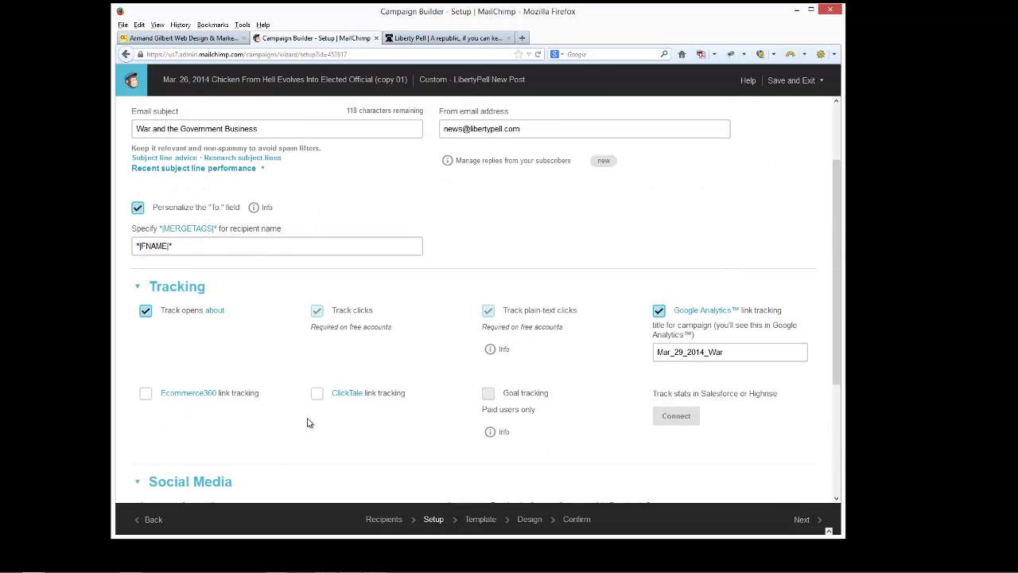
pyautogui.scroll(2, 307, 422)
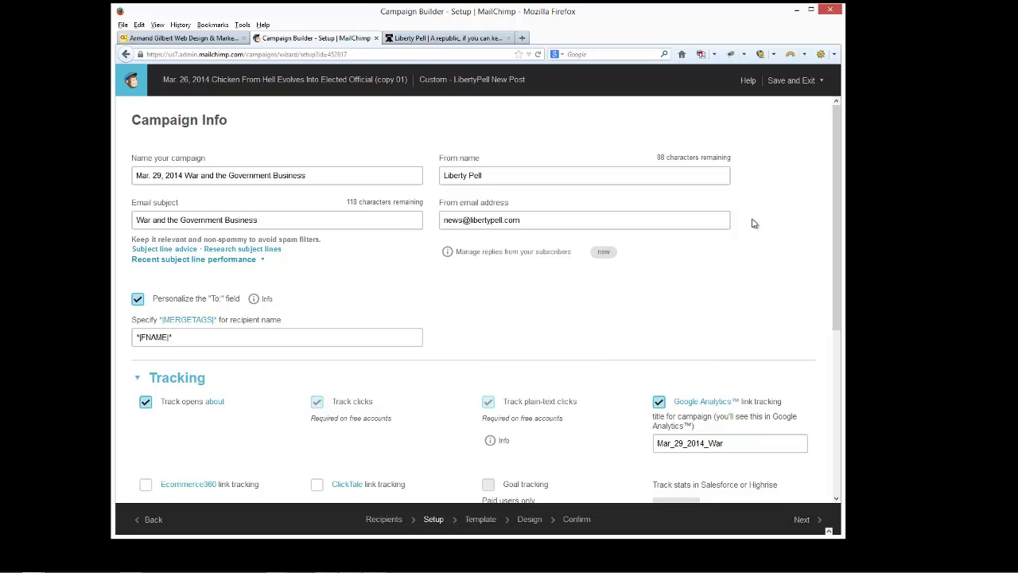
pyautogui.scroll(-3, 779, 445)
pyautogui.click(812, 519)
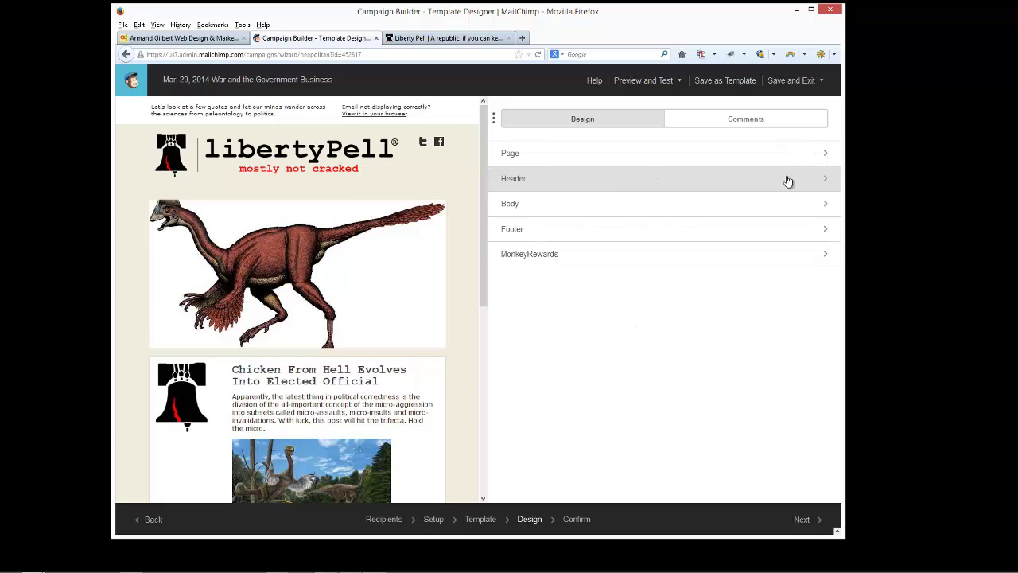
# Inspect the Page, Header and Body style panels, leaving every setting unchanged.
pyautogui.click(545, 156)
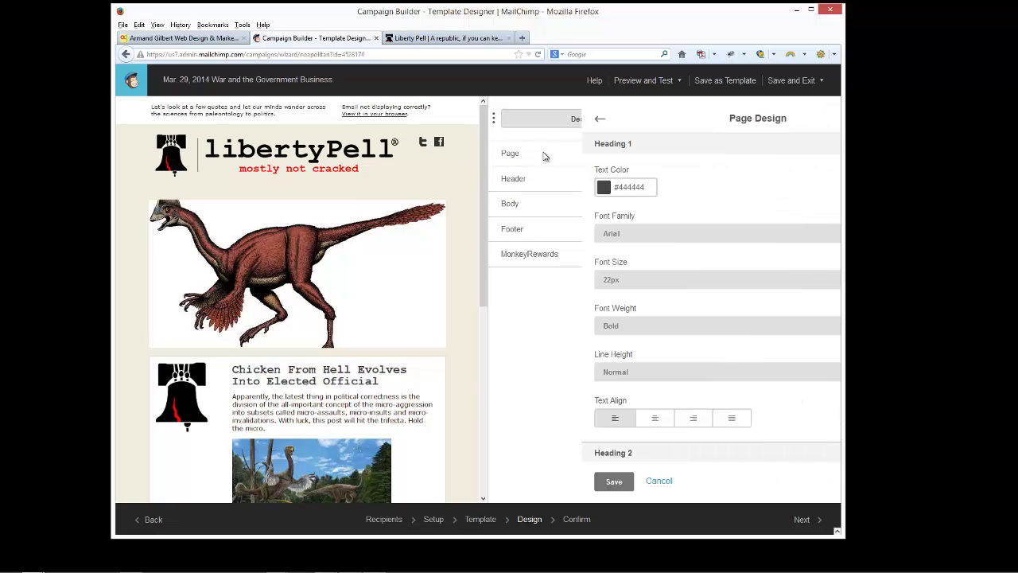
pyautogui.click(505, 124)
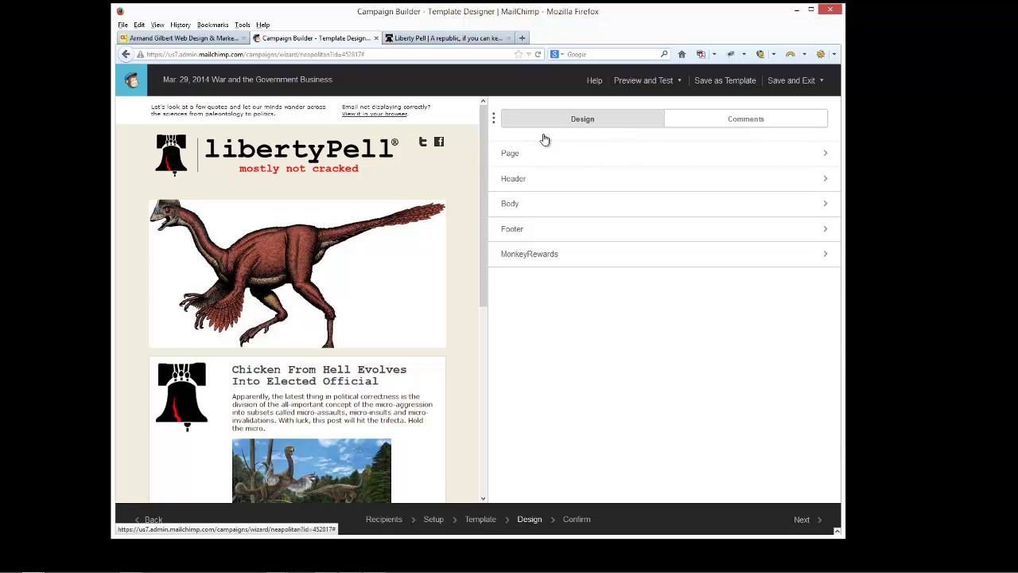
pyautogui.click(562, 156)
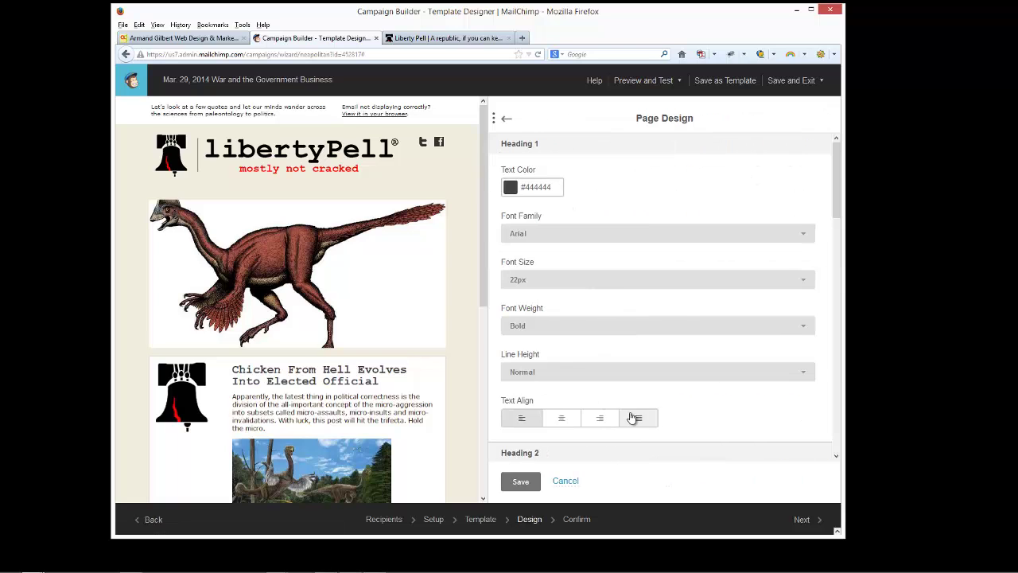
pyautogui.scroll(-6, 633, 415)
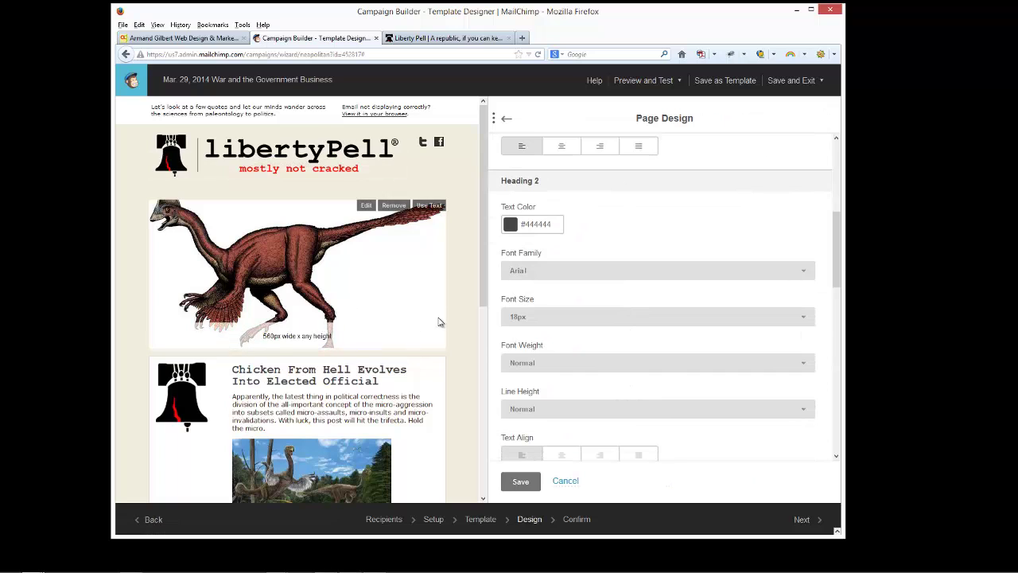
pyautogui.scroll(-1, 632, 427)
pyautogui.scroll(7, 658, 351)
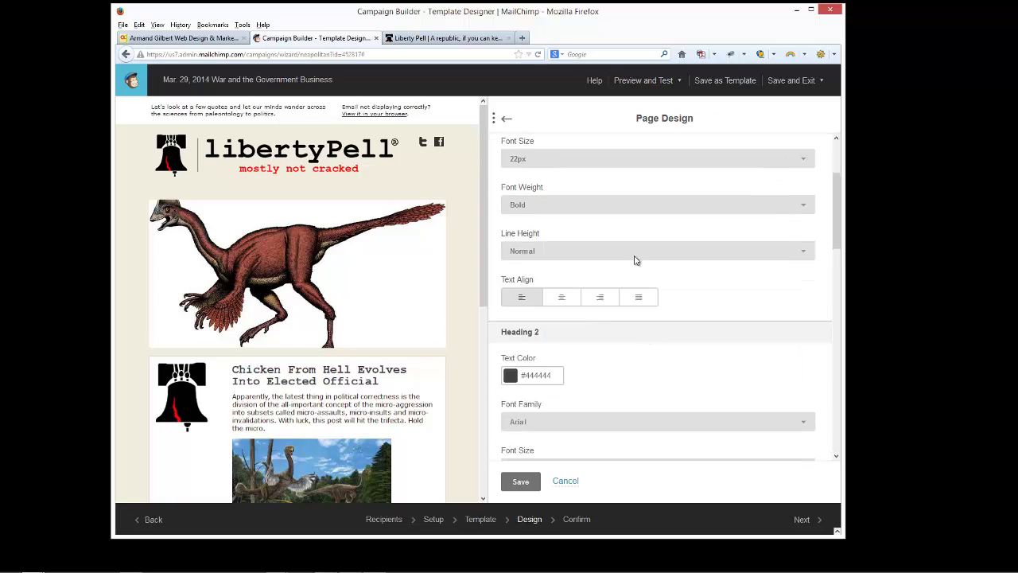
pyautogui.click(504, 121)
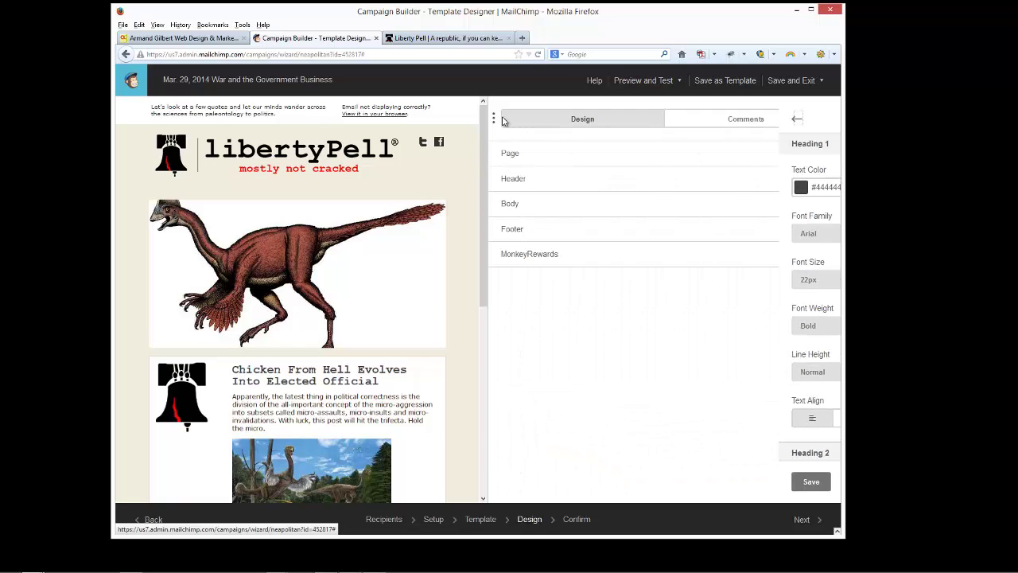
pyautogui.click(507, 178)
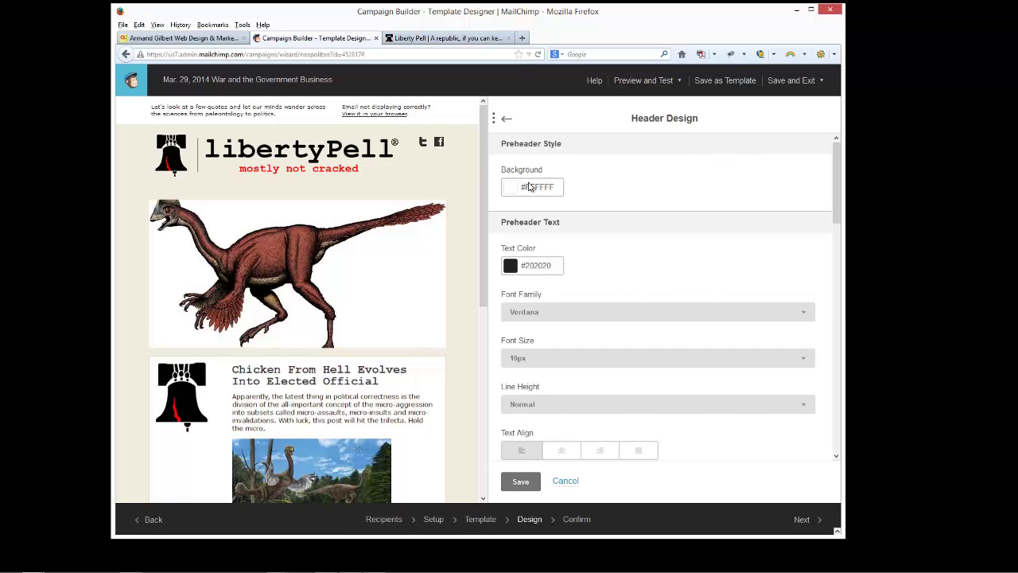
pyautogui.click(506, 121)
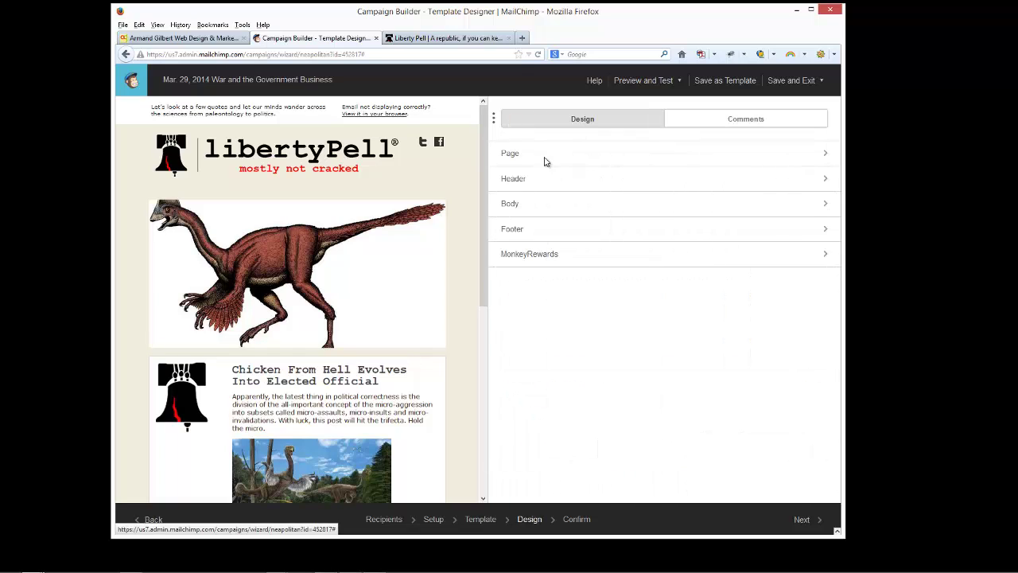
pyautogui.click(528, 207)
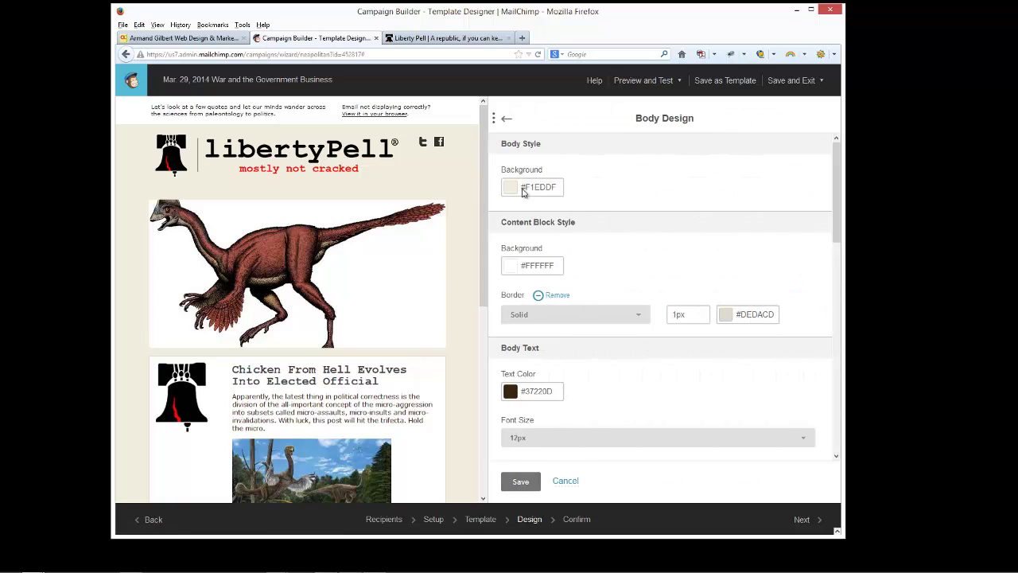
pyautogui.click(505, 118)
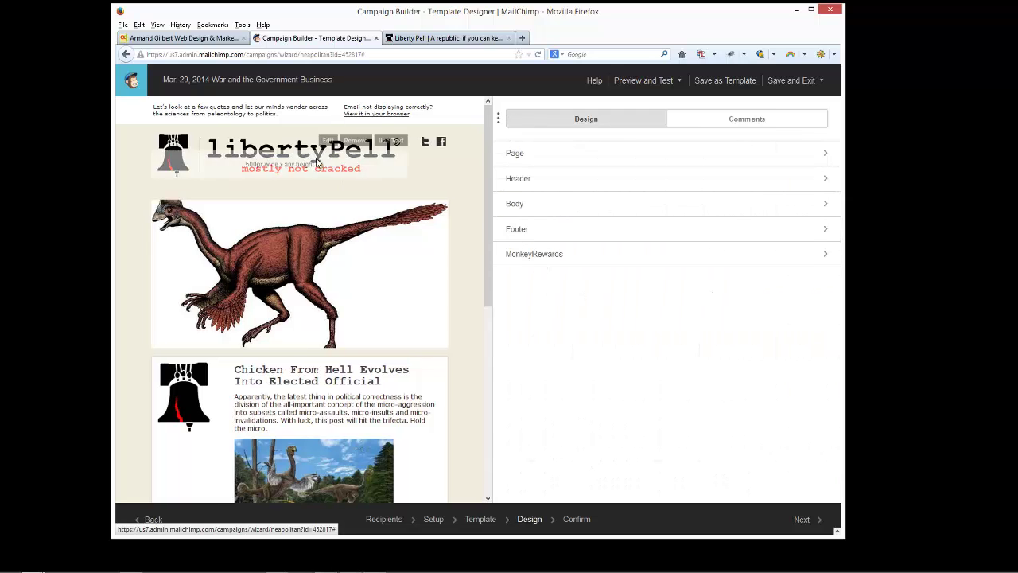
pyautogui.moveTo(373, 122)
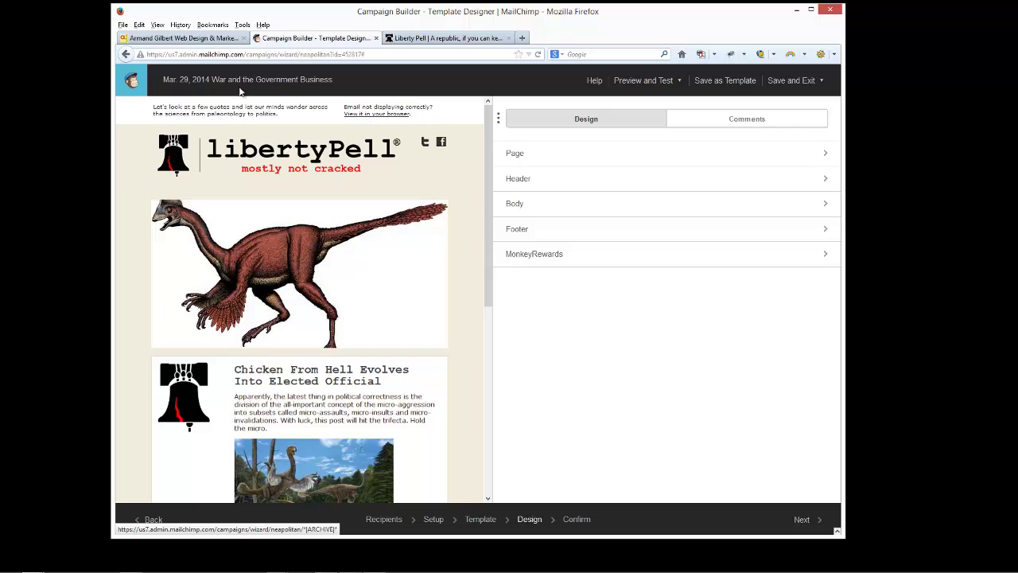
# Replace the article heading with 'War and the Government Business' and remove its link.
pyautogui.moveTo(239, 112)
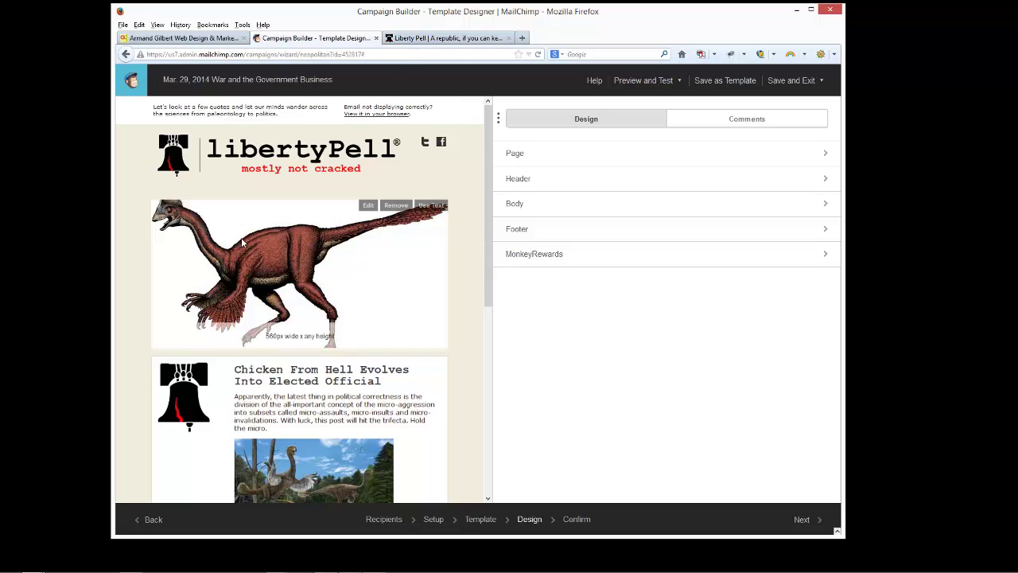
pyautogui.moveTo(382, 390)
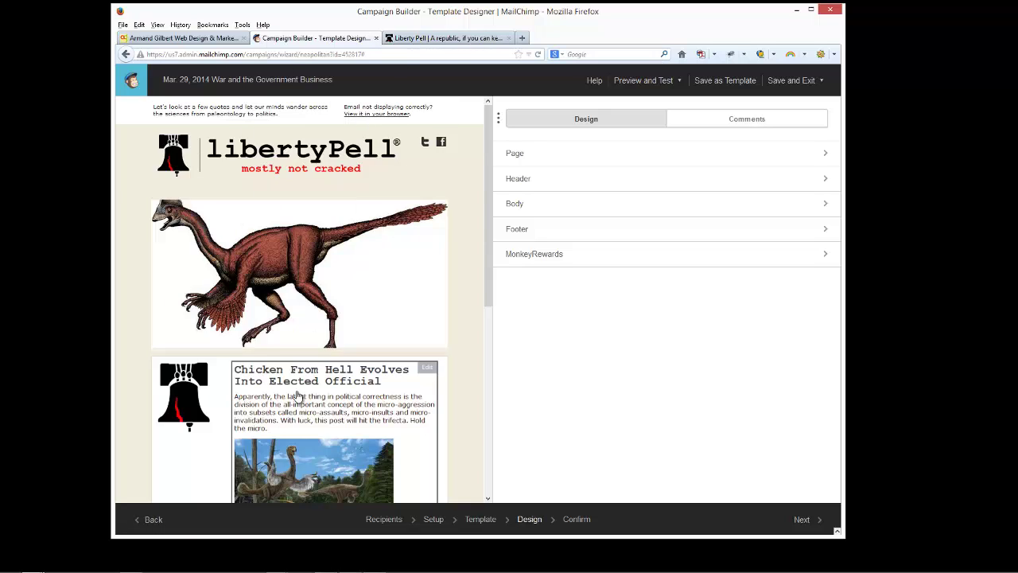
pyautogui.click(427, 368)
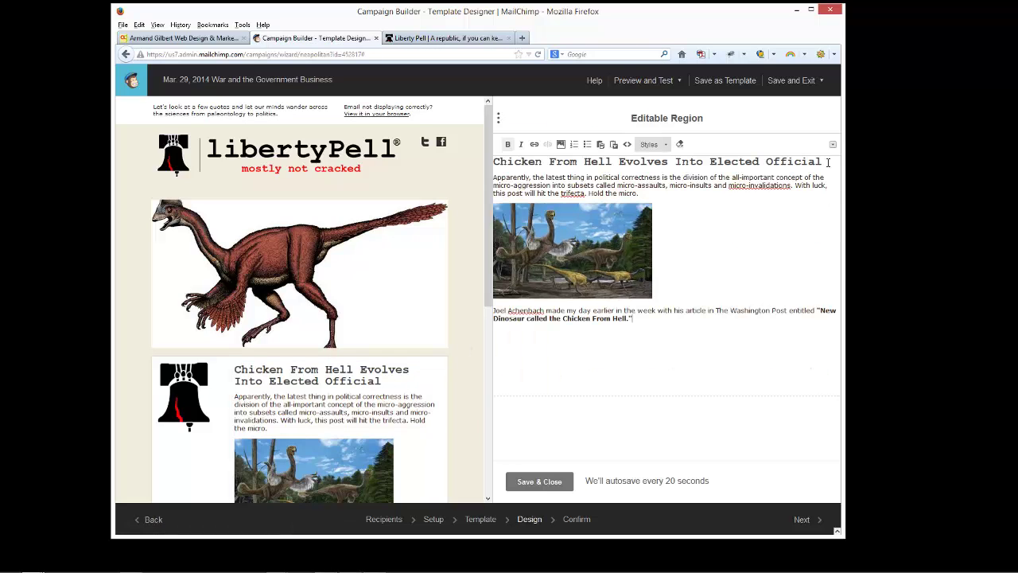
pyautogui.moveTo(827, 162); pyautogui.dragTo(480, 167)
pyautogui.write('War and the Government Business')
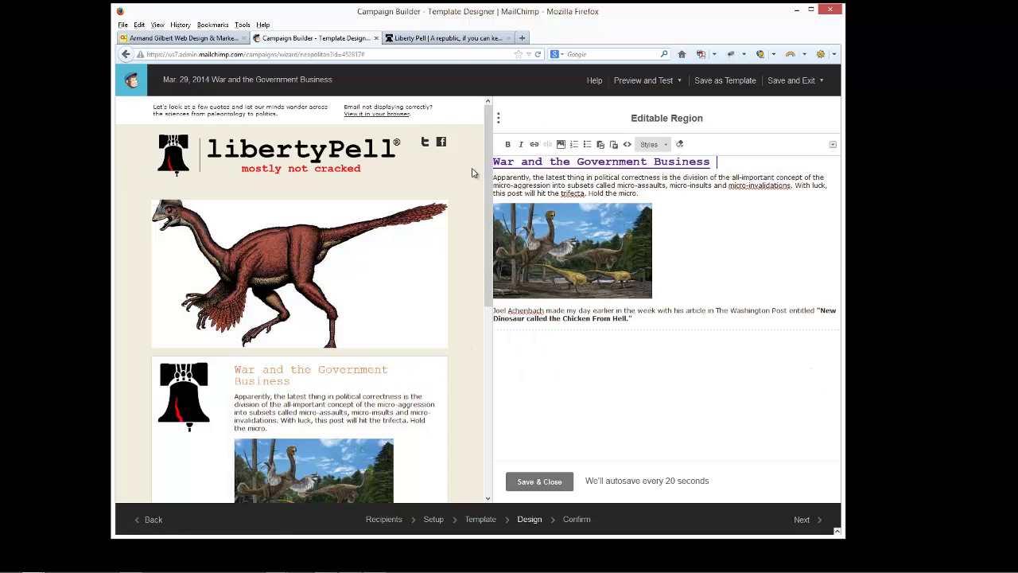
pyautogui.click(547, 143)
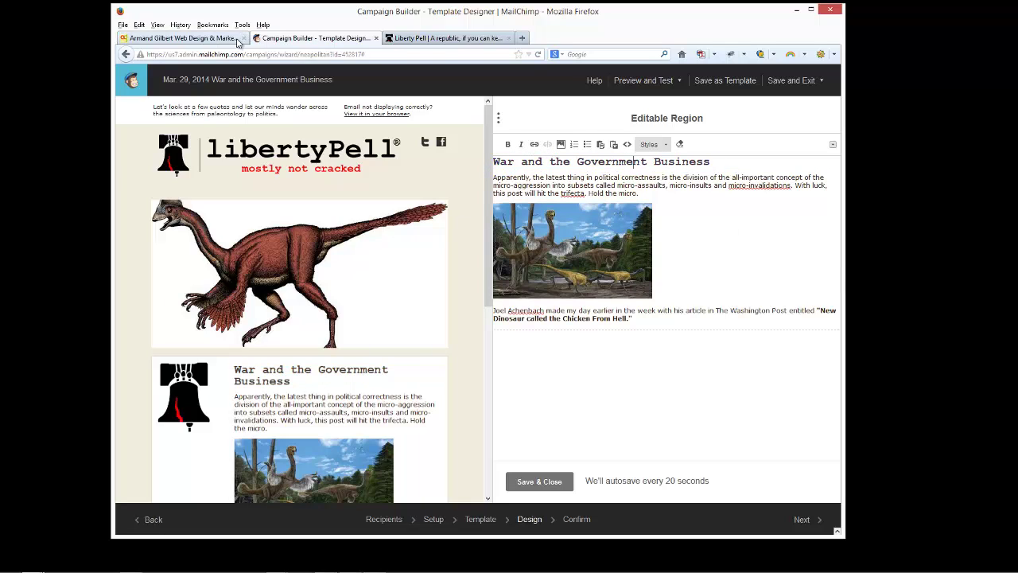
pyautogui.click(415, 38)
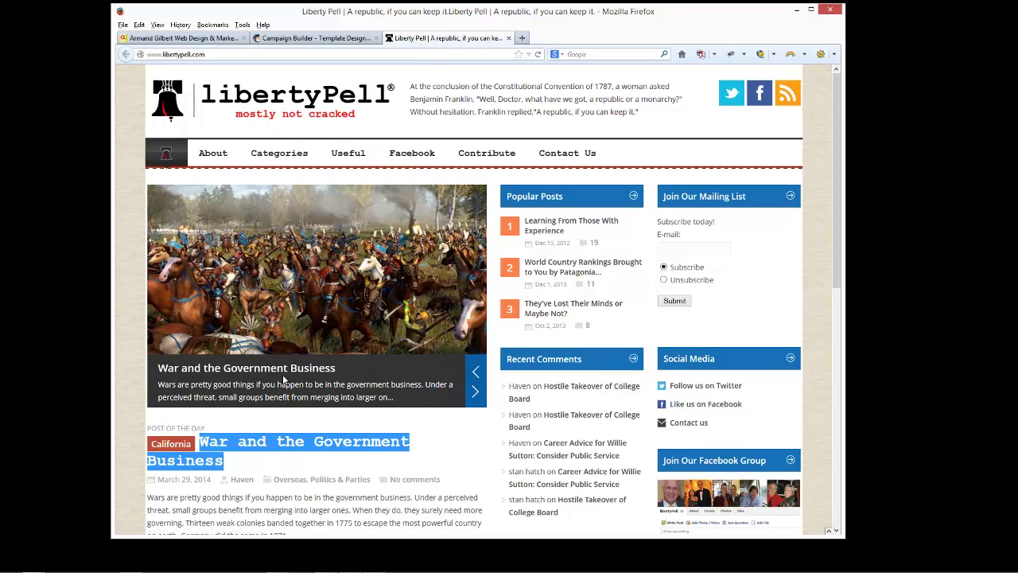
# Open the War and the Government Business slider image in its own tab.
pyautogui.click(475, 388)
pyautogui.rightClick(287, 219)
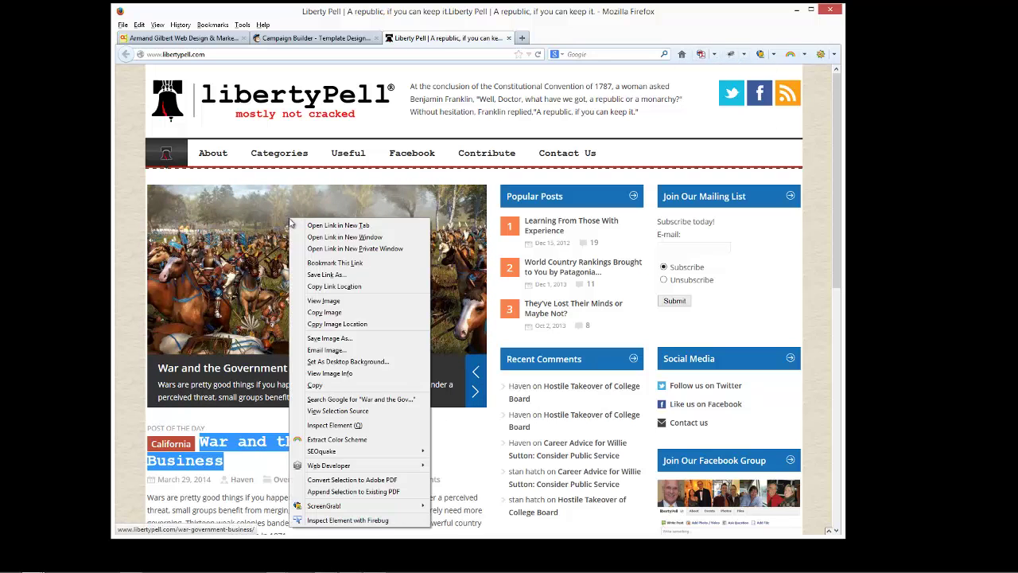
pyautogui.click(338, 324)
pyautogui.click(521, 38)
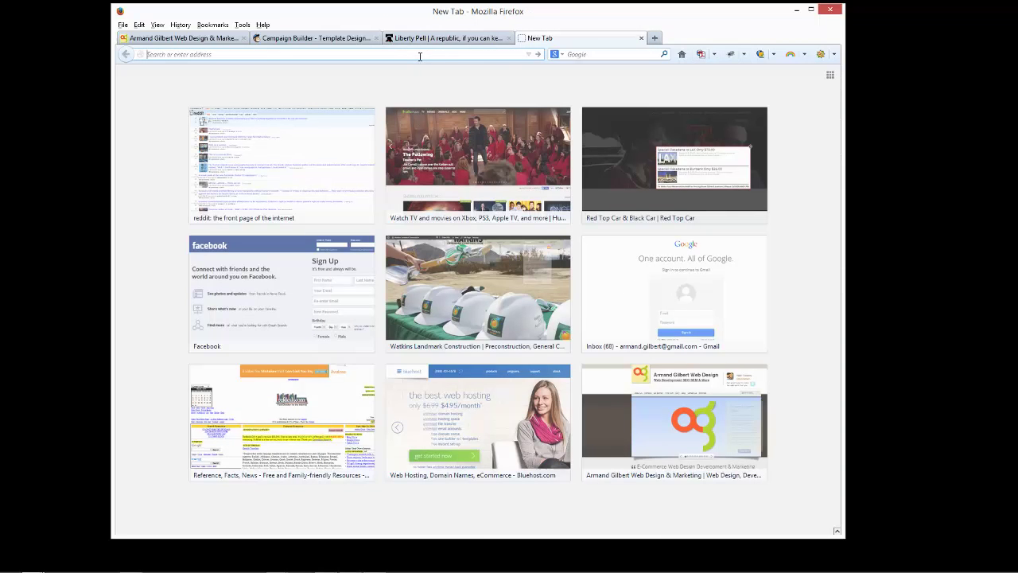
pyautogui.hotkey('ctrl', 'v')
pyautogui.press('Return')
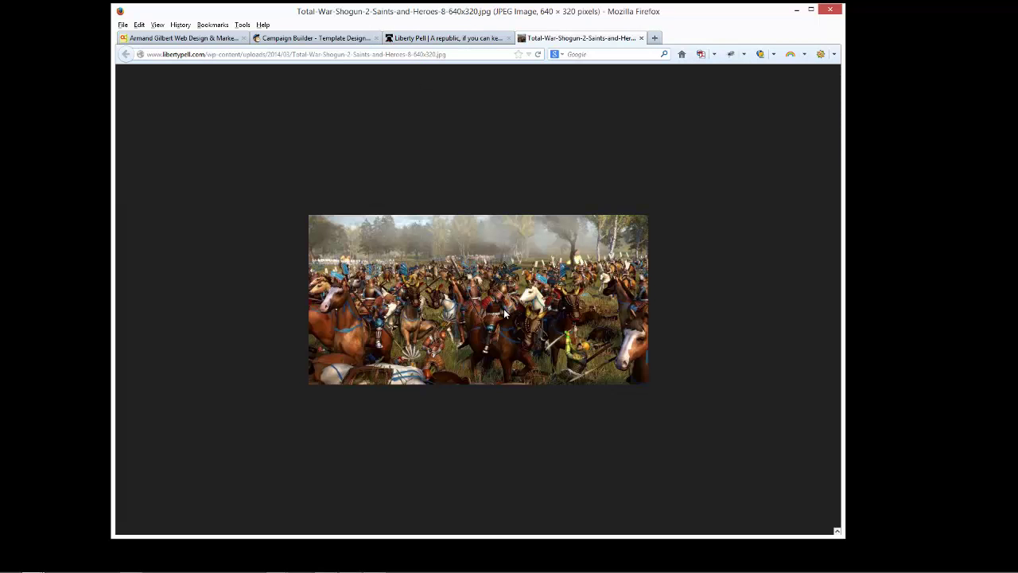
# Copy the full-size Total-War-Shogun-2-Saints-and-Heroes-8-640x320.jpg address and return to the MailChimp editor.
pyautogui.rightClick(504, 309)
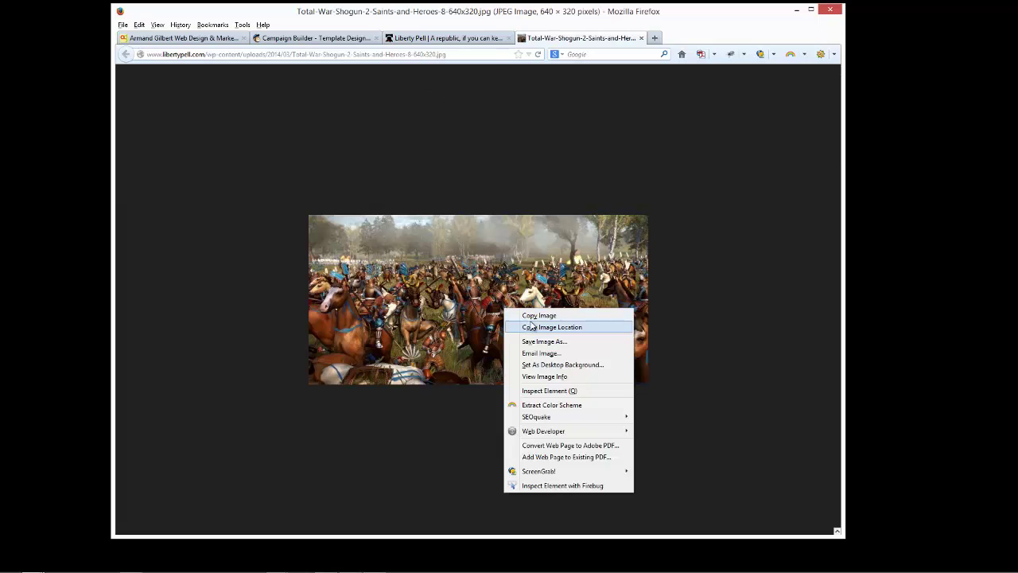
pyautogui.click(533, 328)
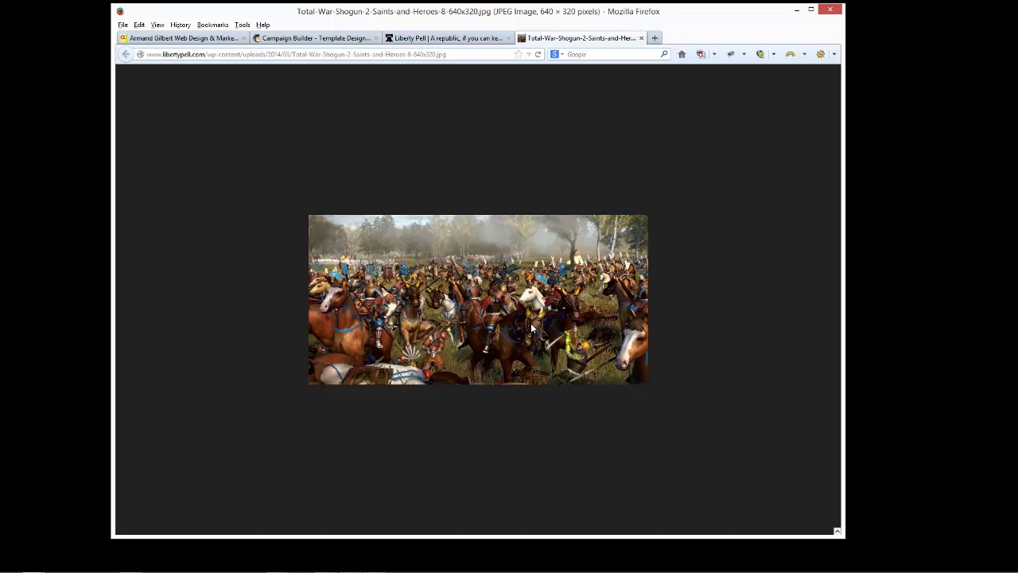
pyautogui.click(428, 38)
pyautogui.click(355, 41)
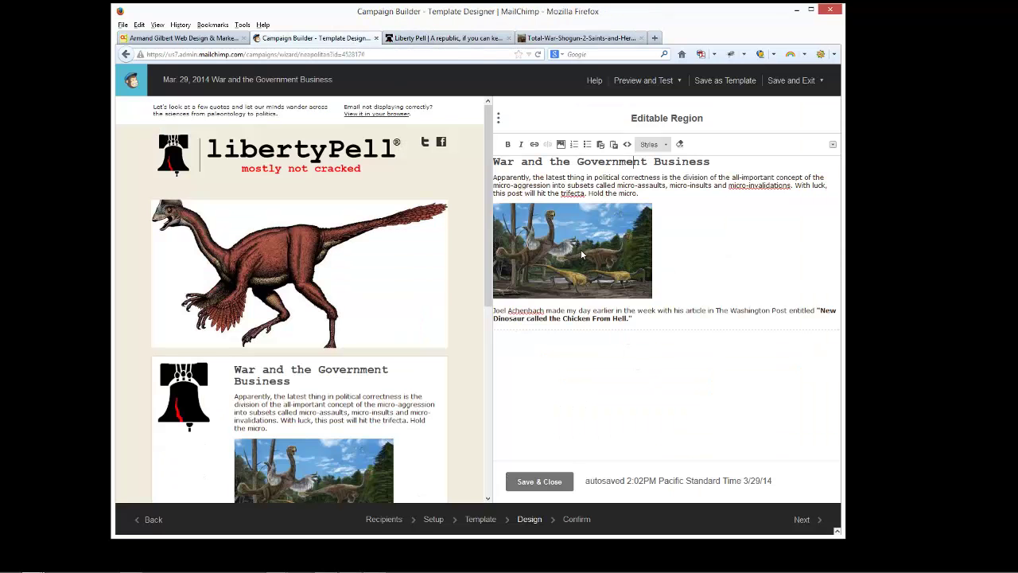
# Replace the dinosaur header with the Total War Shogun 2 image imported from its web address.
pyautogui.click(391, 205)
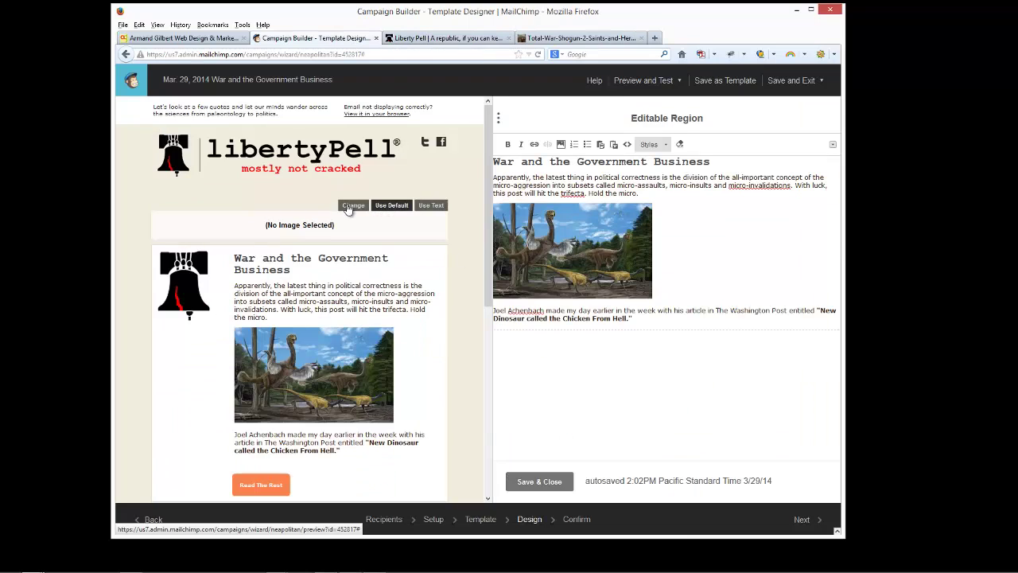
pyautogui.click(356, 206)
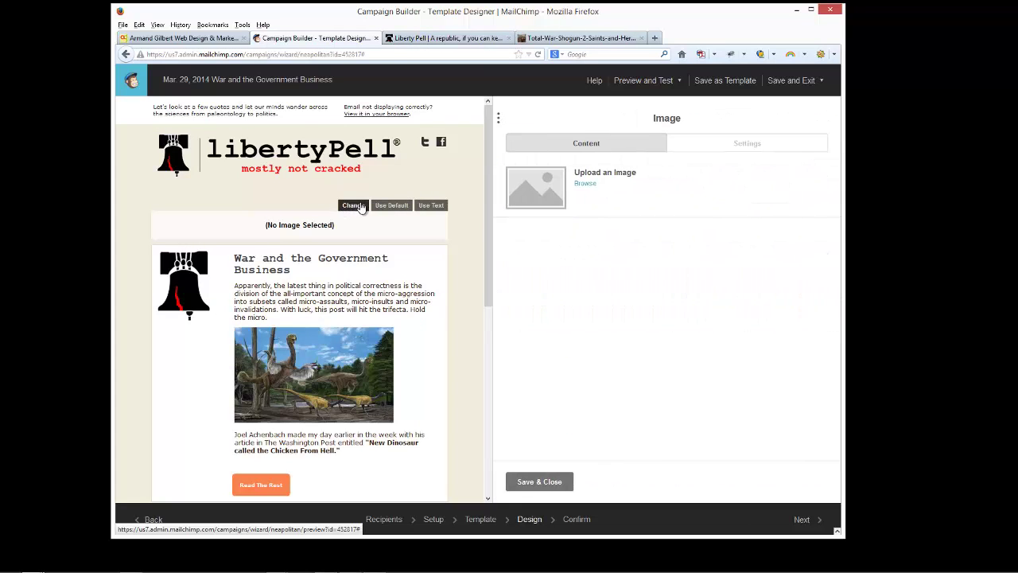
pyautogui.click(584, 183)
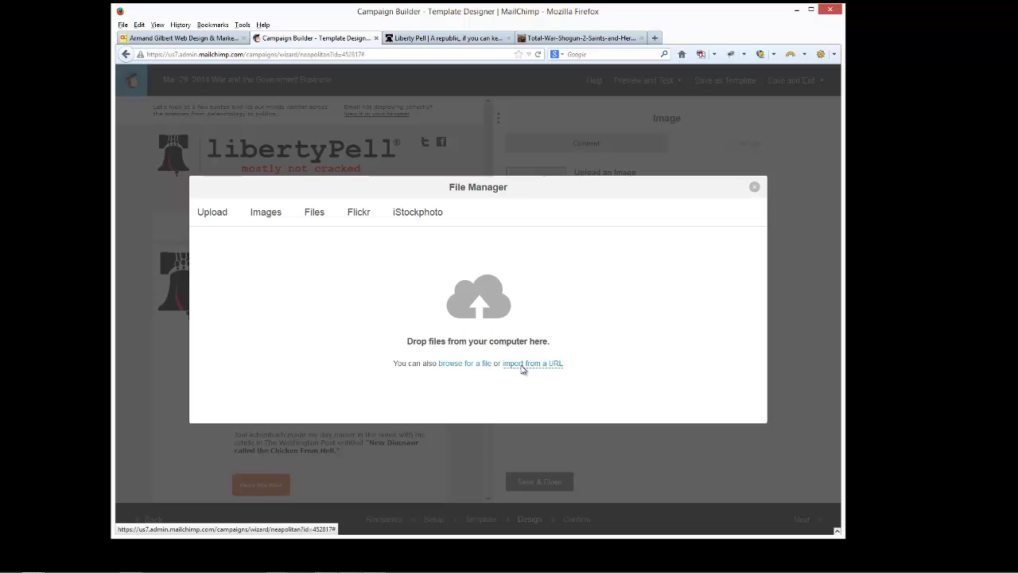
pyautogui.click(522, 363)
pyautogui.click(418, 399)
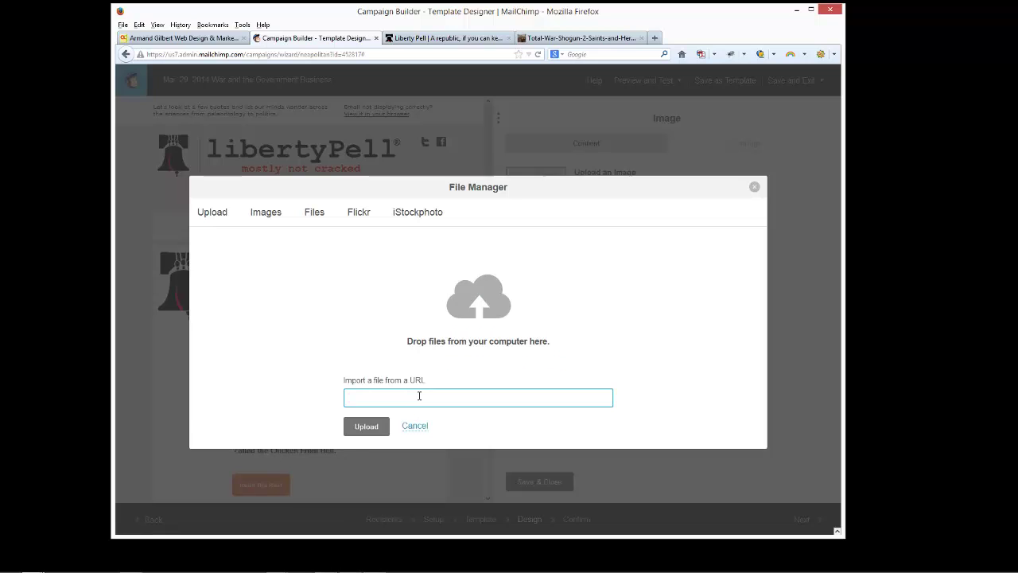
pyautogui.hotkey('ctrl', 'v')
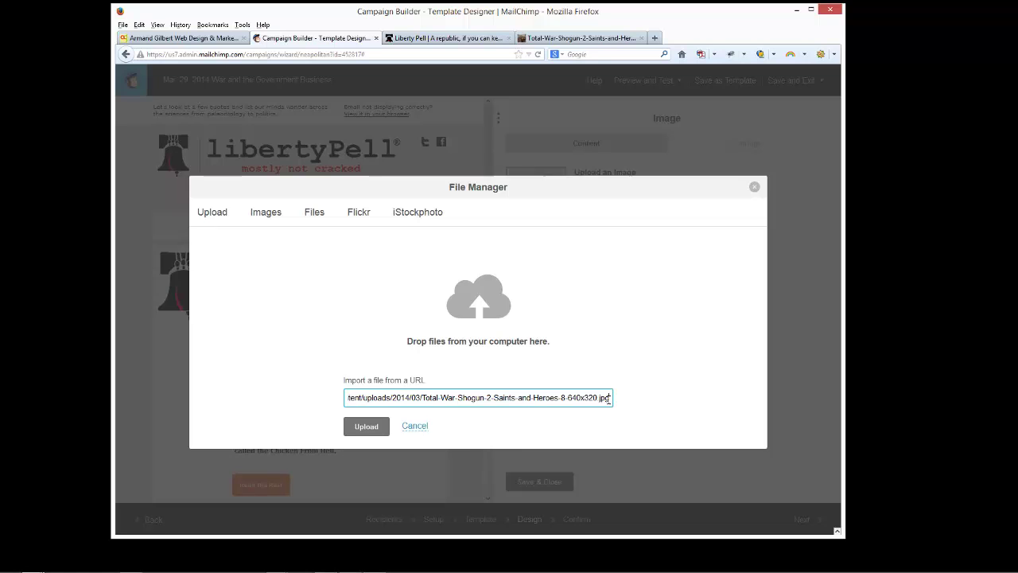
pyautogui.click(379, 425)
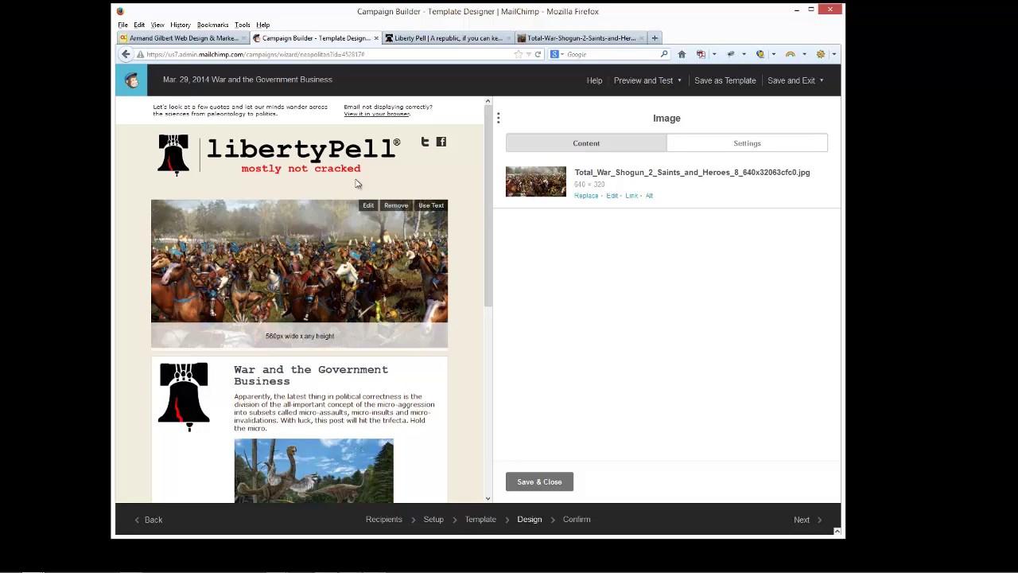
# Open the War and the Government Business article text block in the Editable Region editor.
pyautogui.click(424, 43)
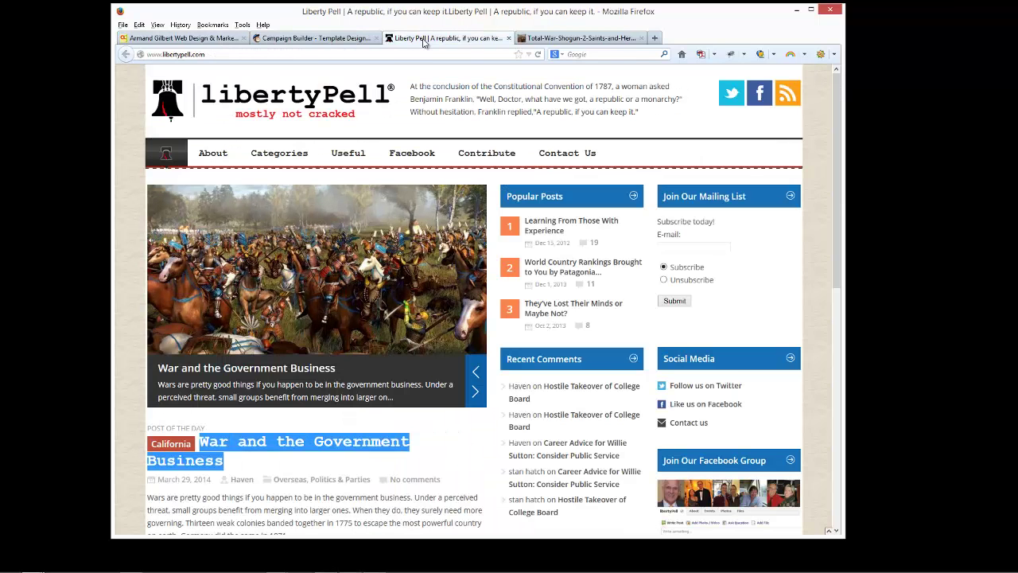
pyautogui.click(315, 39)
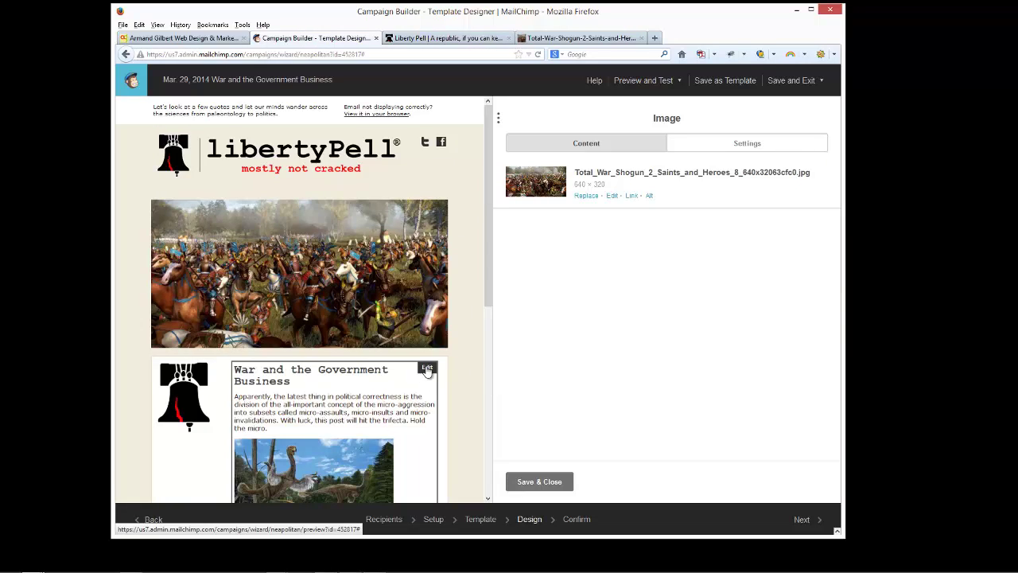
pyautogui.click(427, 368)
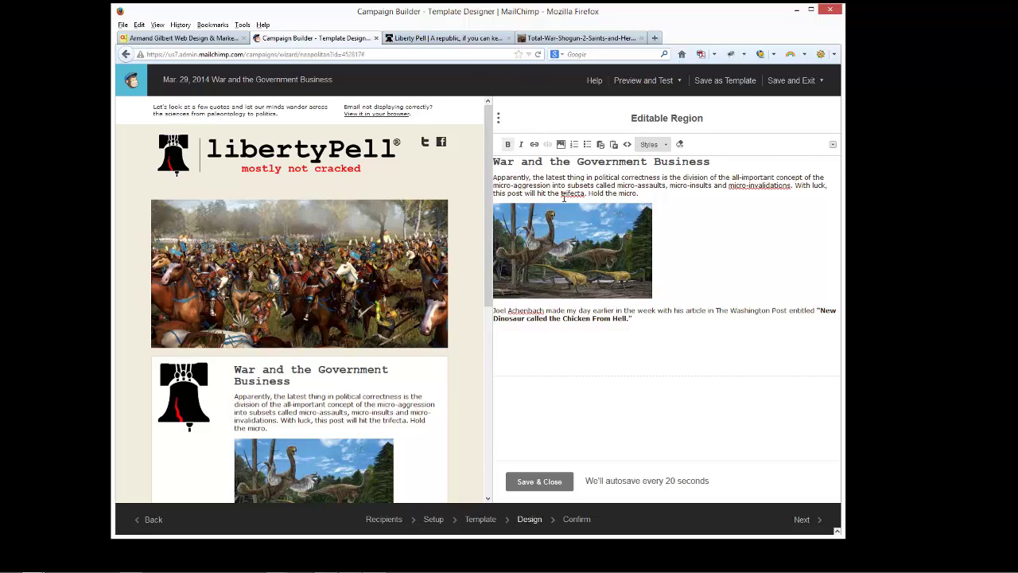
# Open the War and the Government Business post and select its first four paragraphs for copying.
pyautogui.click(425, 42)
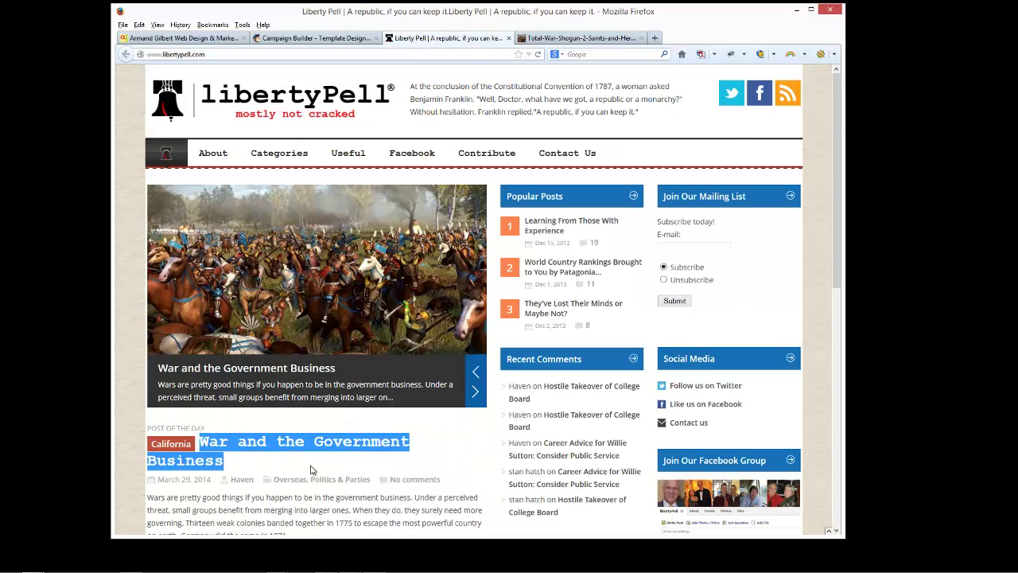
pyautogui.scroll(-3, 311, 470)
pyautogui.click(338, 206)
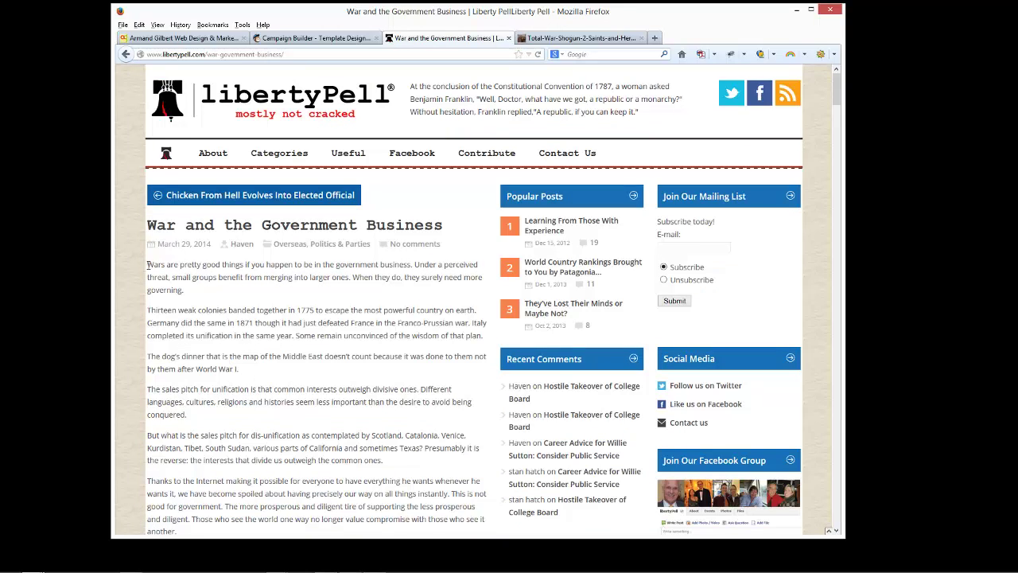
pyautogui.moveTo(148, 265); pyautogui.dragTo(271, 380)
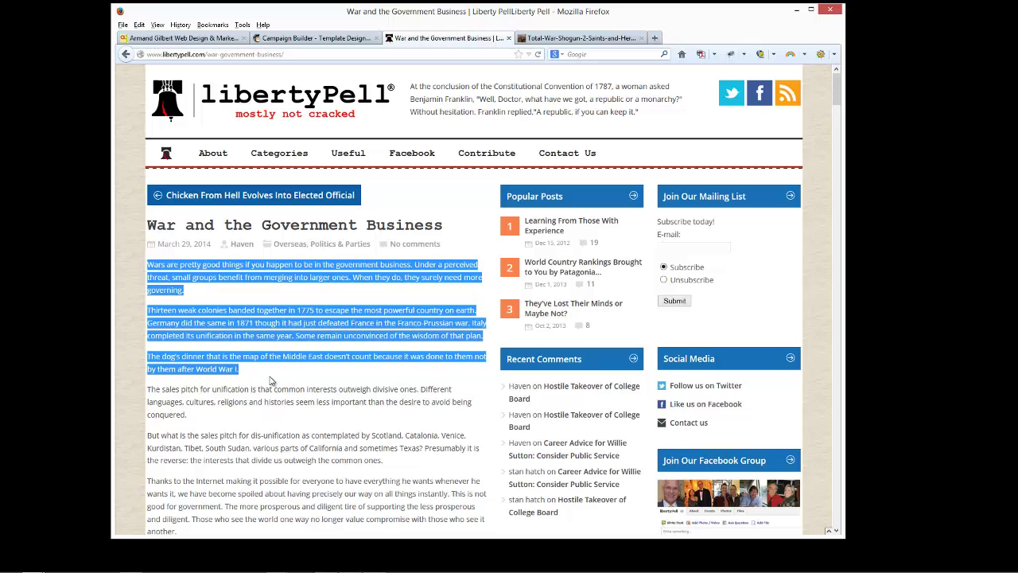
pyautogui.click(230, 268)
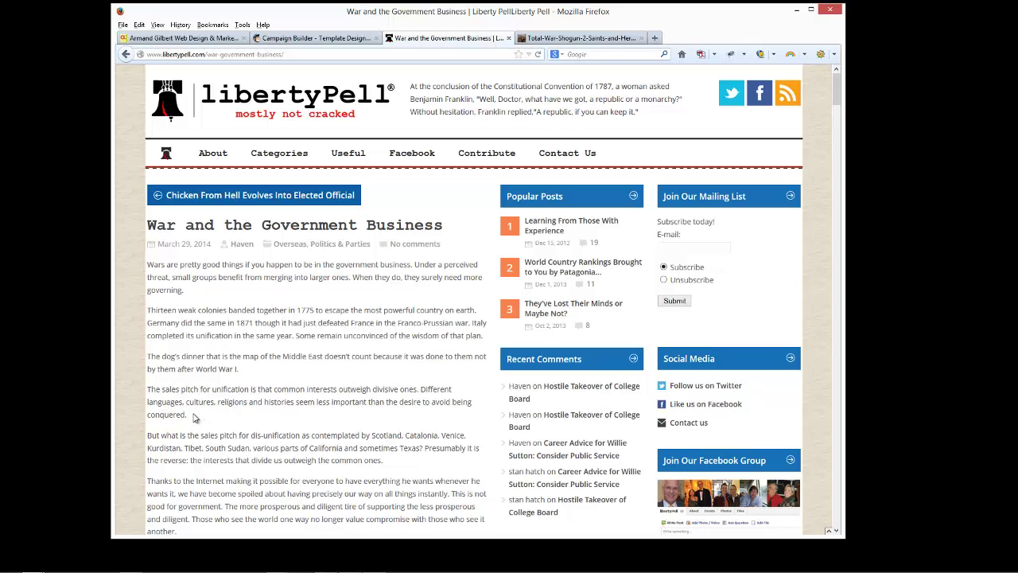
pyautogui.moveTo(190, 420); pyautogui.dragTo(148, 264)
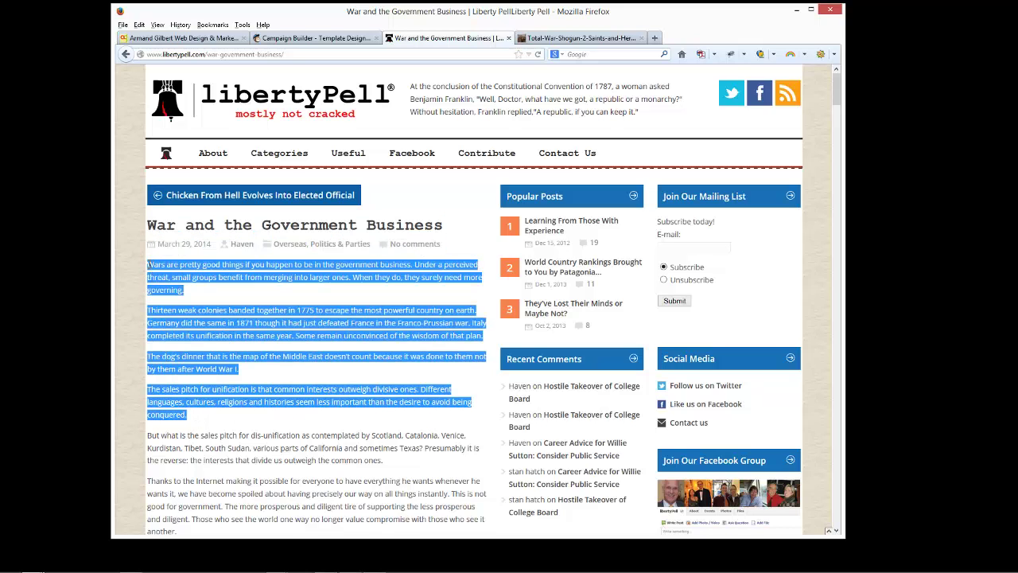
# Overwrite the block's old dinosaur text with the four pasted article paragraphs and save it.
pyautogui.click(314, 37)
pyautogui.hotkey('ctrl', 'a')
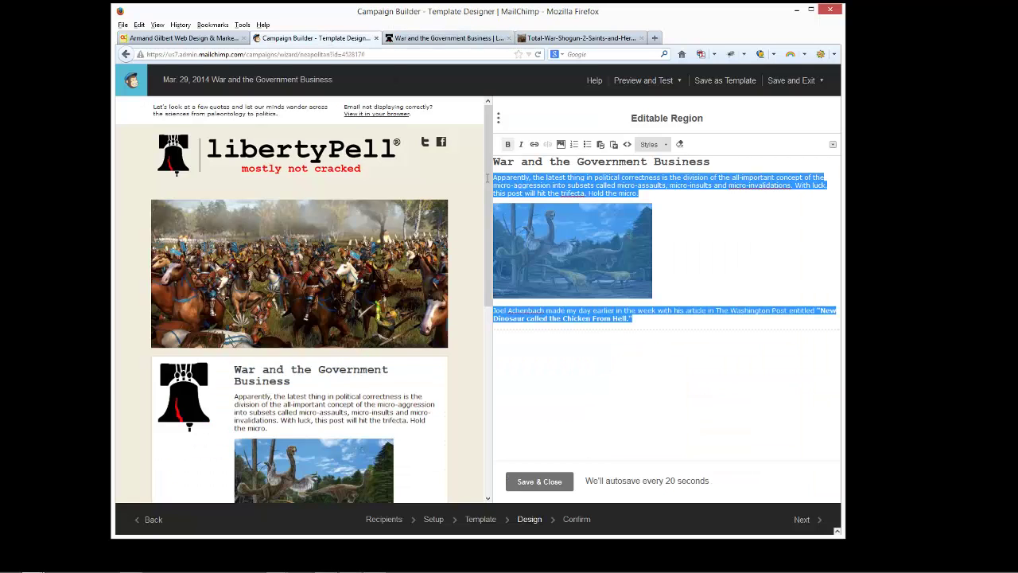
pyautogui.hotkey('ctrl', 'v')
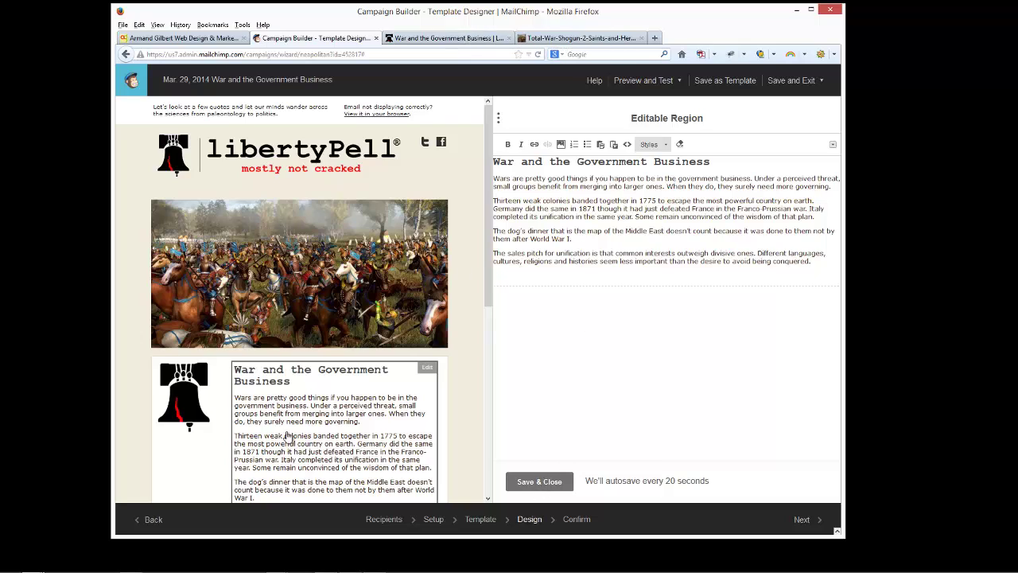
pyautogui.click(539, 481)
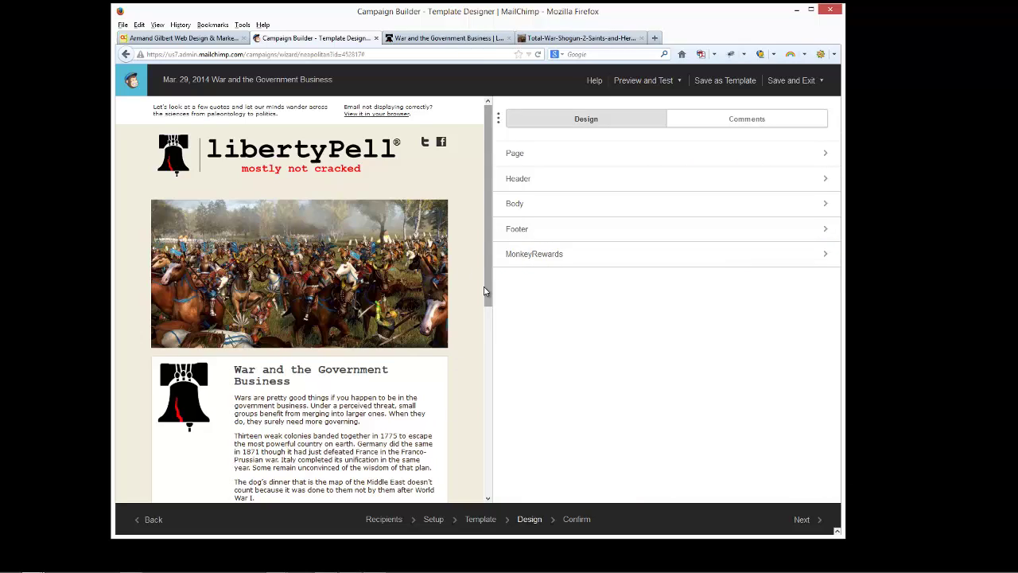
pyautogui.moveTo(486, 289); pyautogui.dragTo(489, 410)
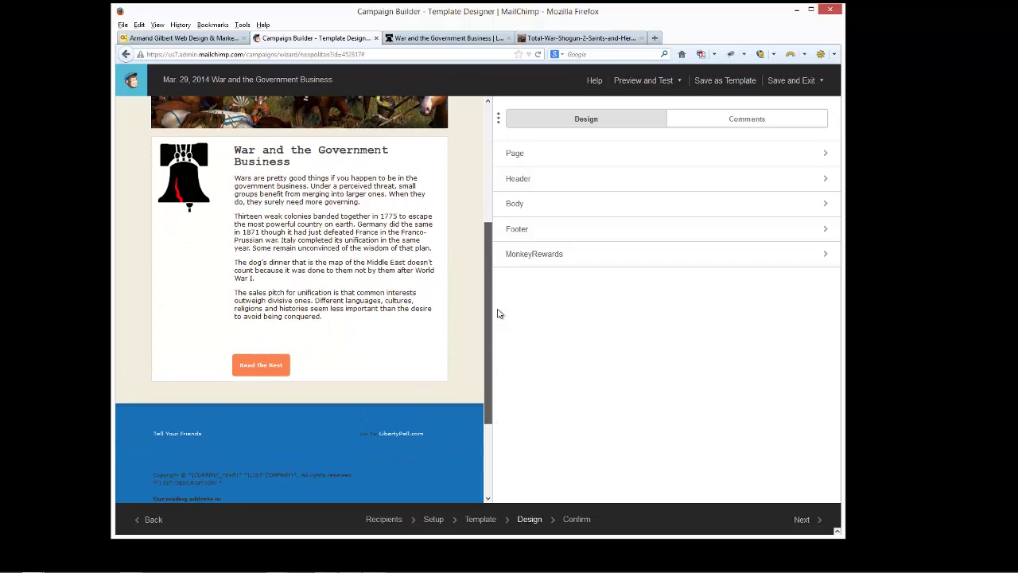
pyautogui.click(445, 37)
# Point the Read The Rest button's link at the War and the Government Business post address.
pyautogui.click(301, 54)
pyautogui.hotkey('ctrl', 'c')
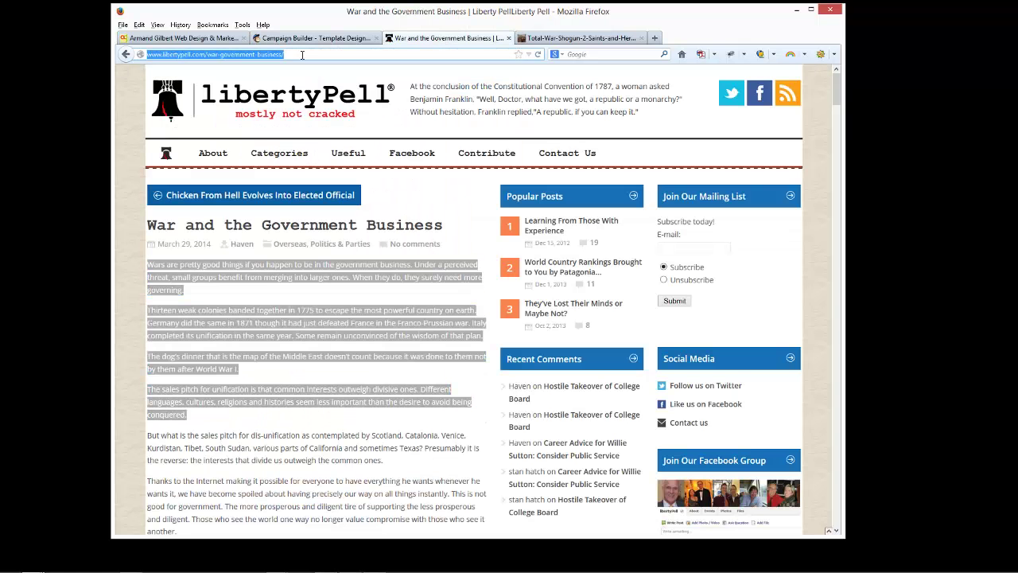
pyautogui.click(338, 38)
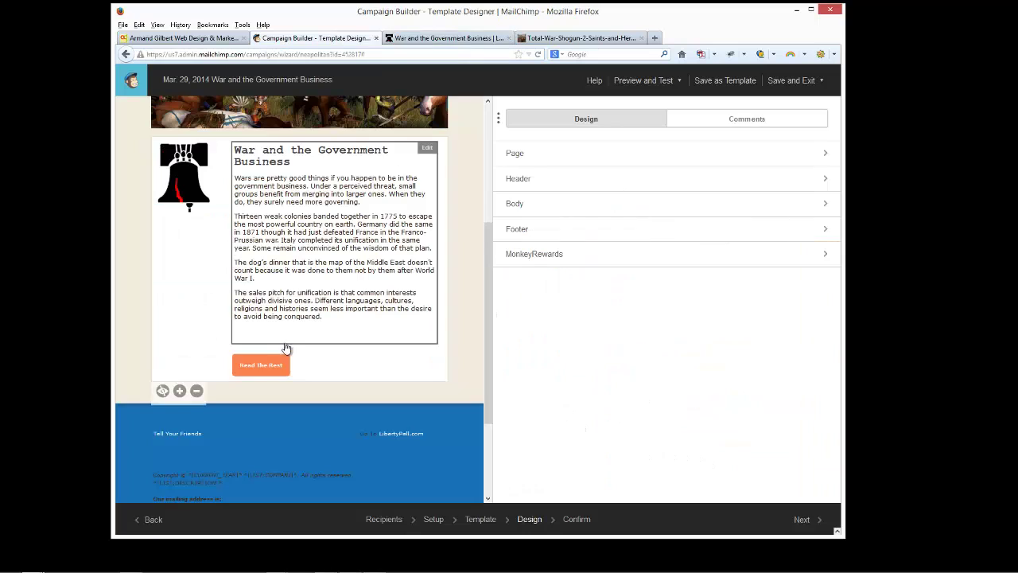
pyautogui.click(260, 367)
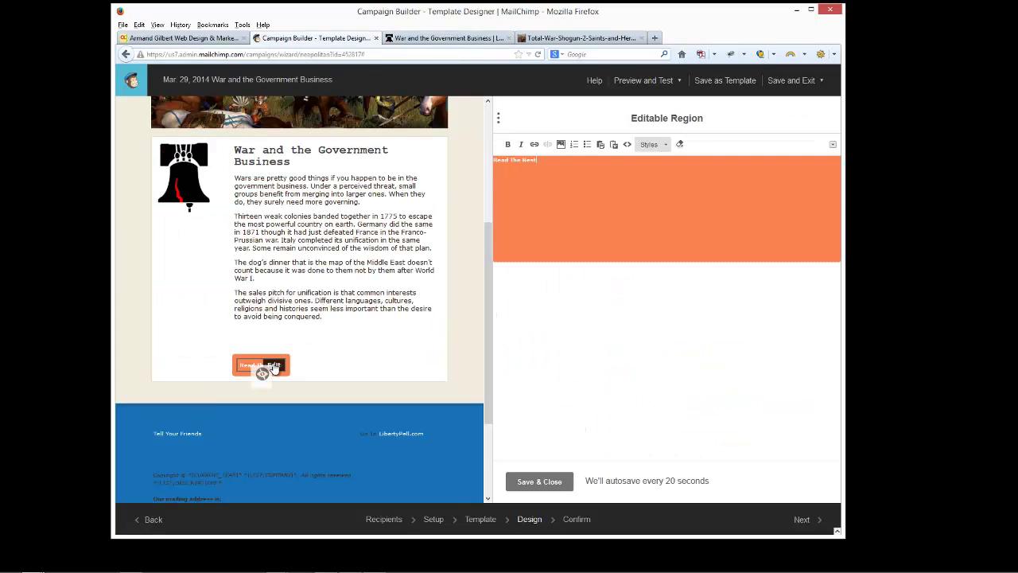
pyautogui.click(534, 146)
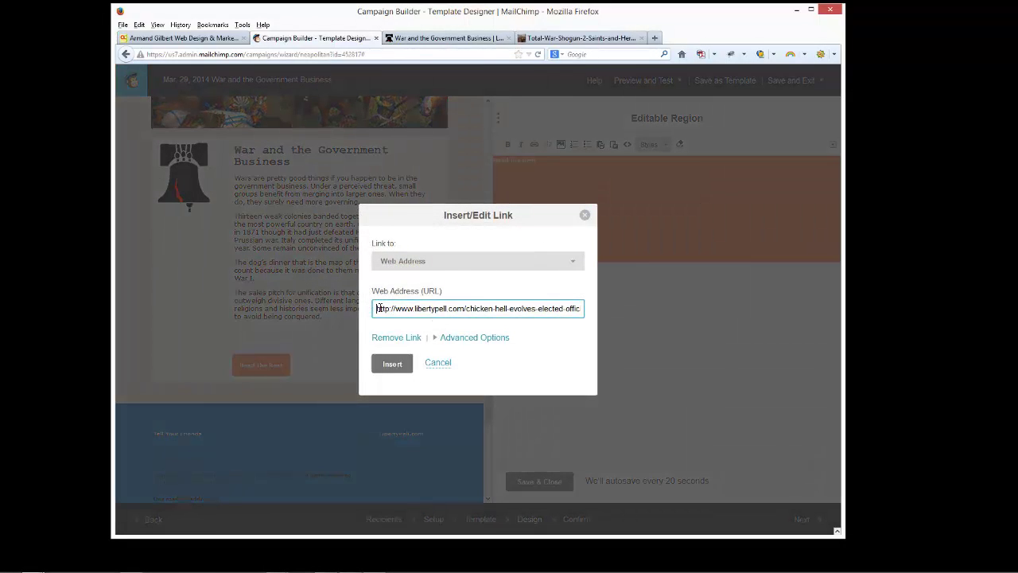
pyautogui.moveTo(378, 307); pyautogui.dragTo(605, 310)
pyautogui.hotkey('ctrl', 'v')
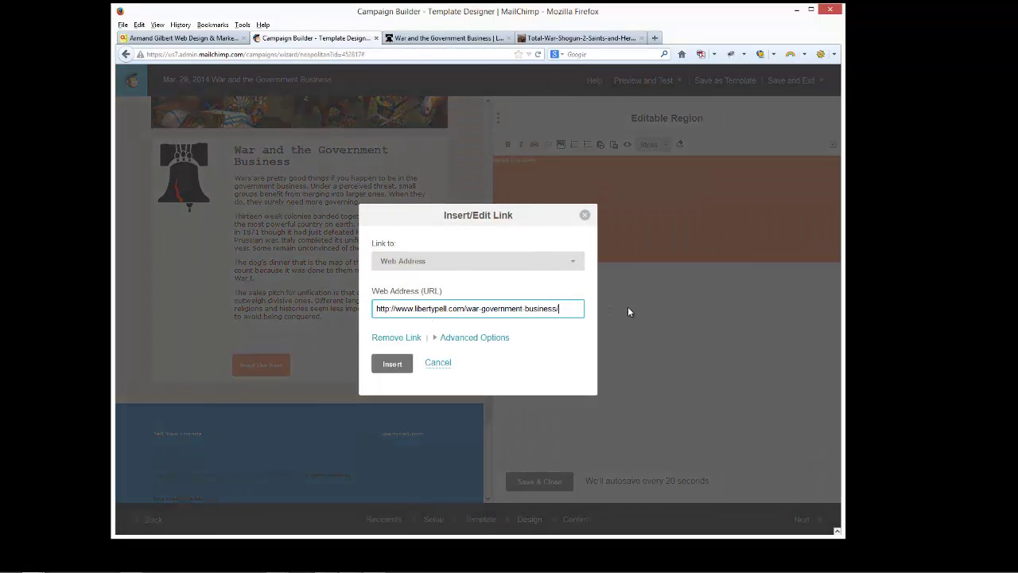
pyautogui.click(389, 363)
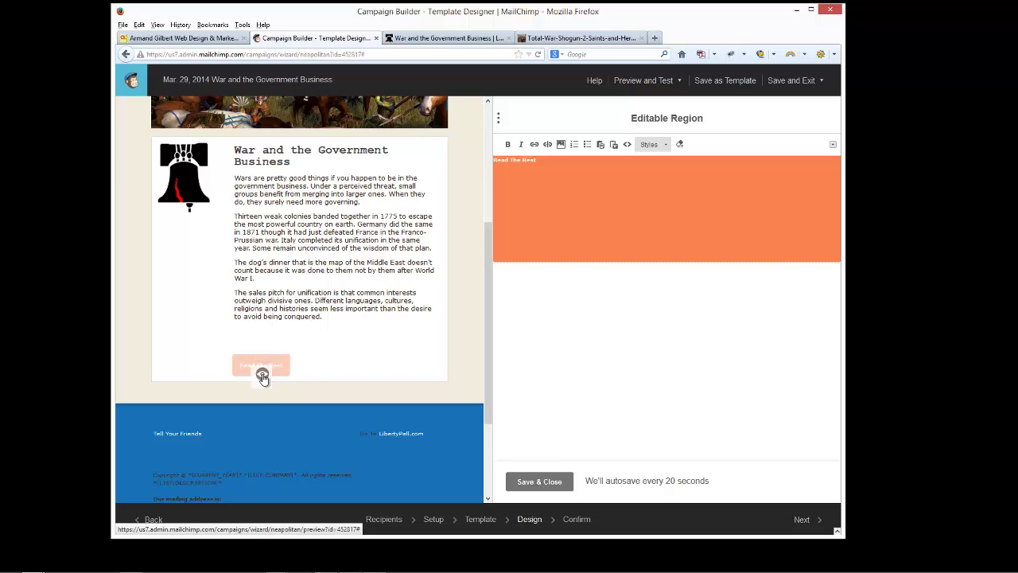
# Scroll the email preview up and down to review it from header to footer.
pyautogui.scroll(5, 393, 391)
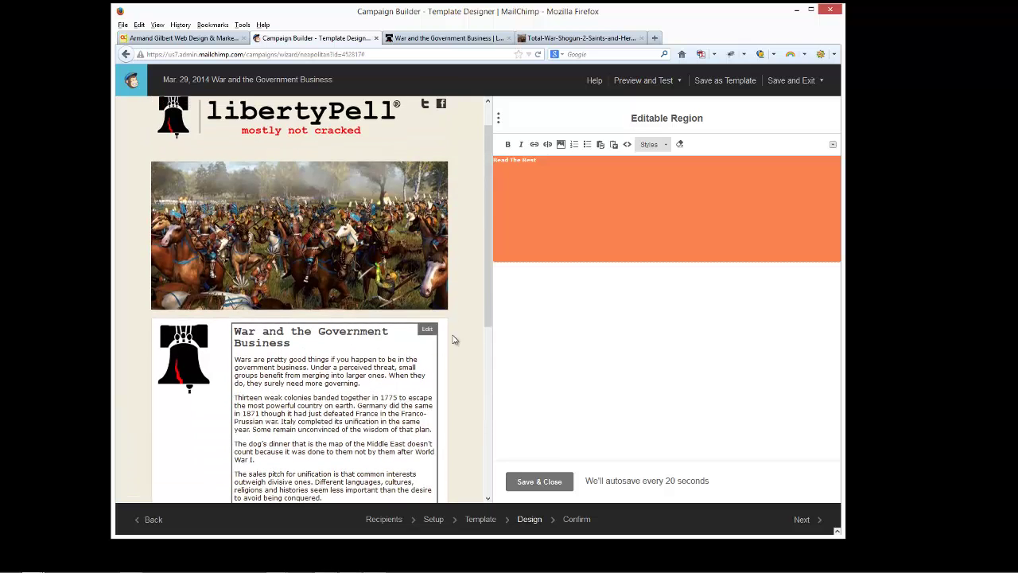
pyautogui.scroll(-4, 276, 414)
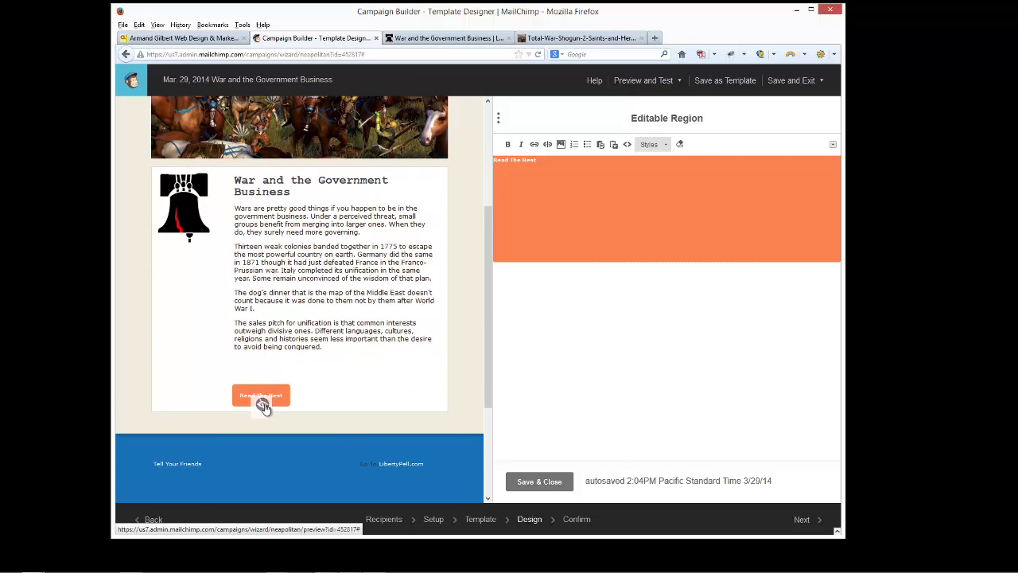
pyautogui.scroll(4, 346, 375)
pyautogui.scroll(-3, 334, 390)
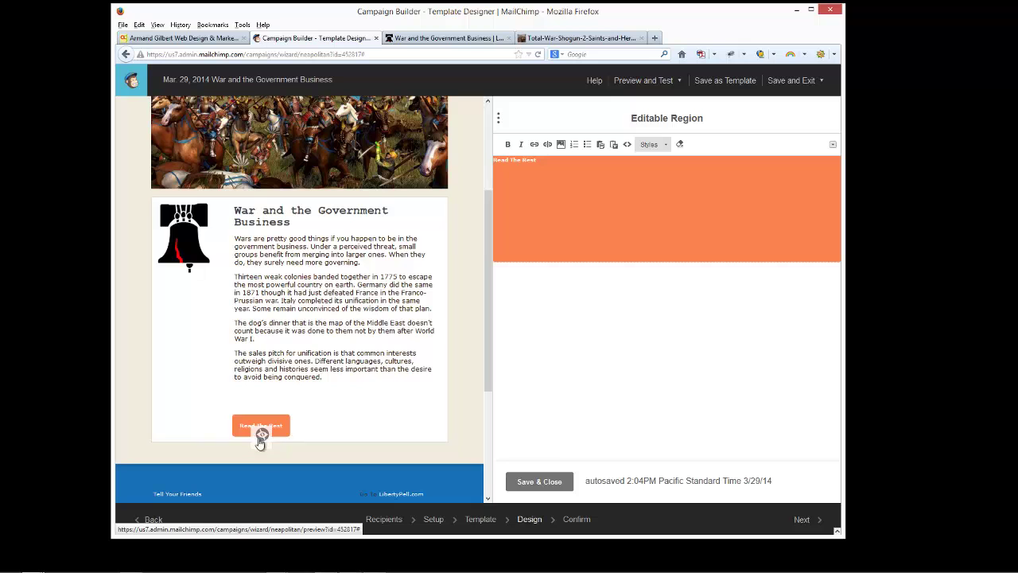
pyautogui.scroll(3, 320, 401)
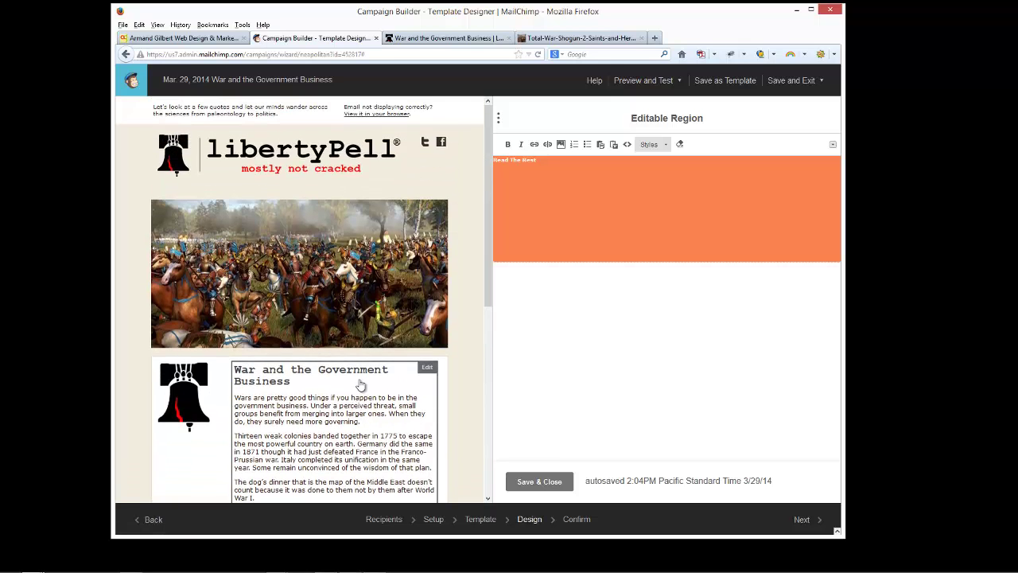
# Copy the article sentence beginning 'With no particular threat…', then go back to MailChimp.
pyautogui.click(425, 39)
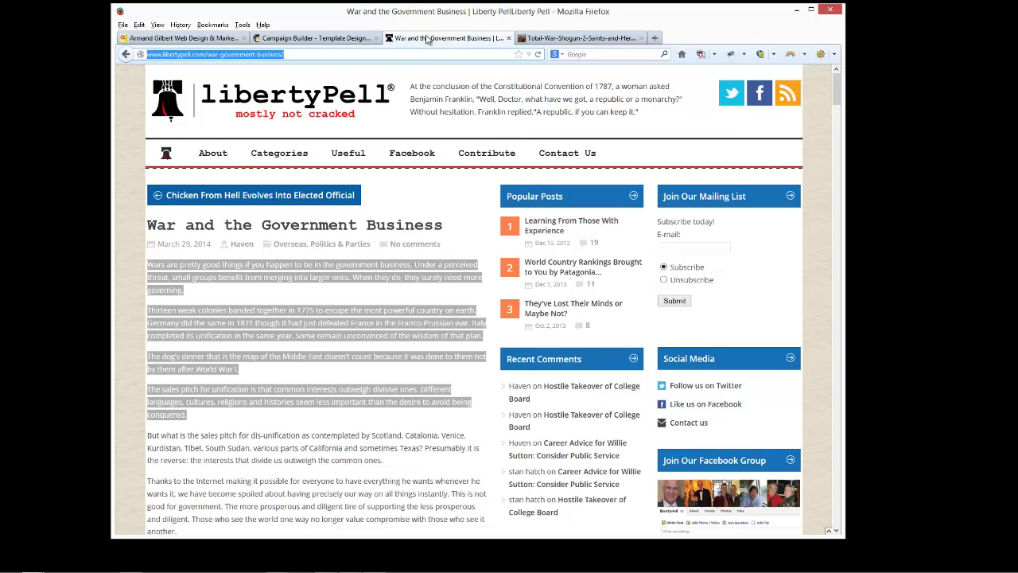
pyautogui.click(303, 437)
pyautogui.scroll(-3, 294, 441)
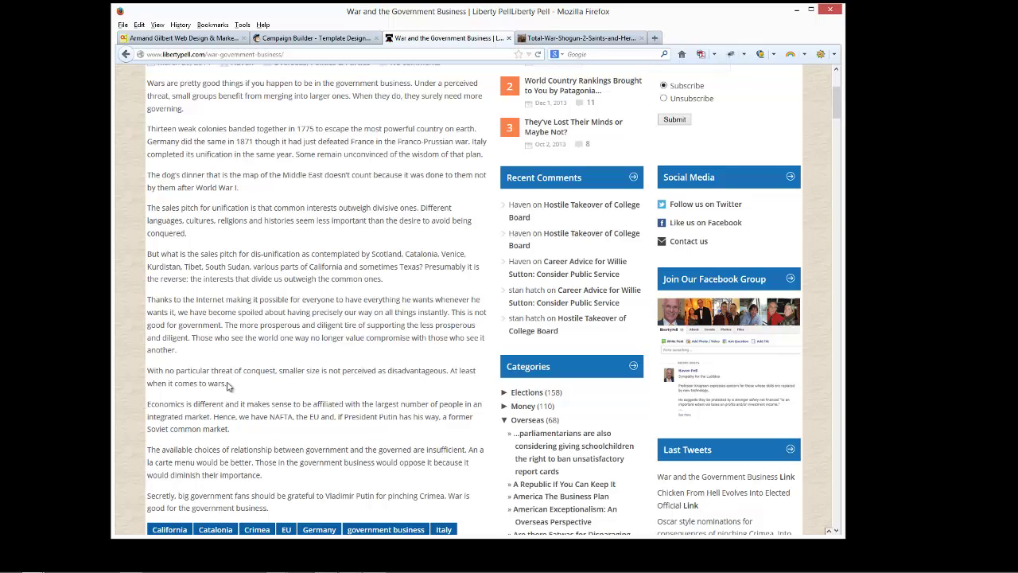
pyautogui.moveTo(226, 382); pyautogui.dragTo(162, 370)
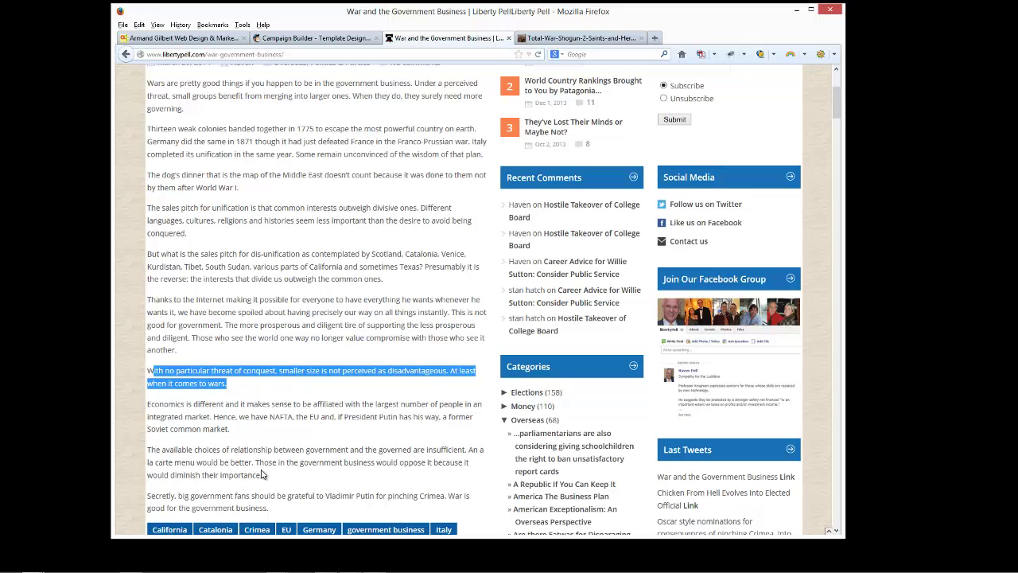
pyautogui.scroll(-1, 262, 474)
pyautogui.click(378, 394)
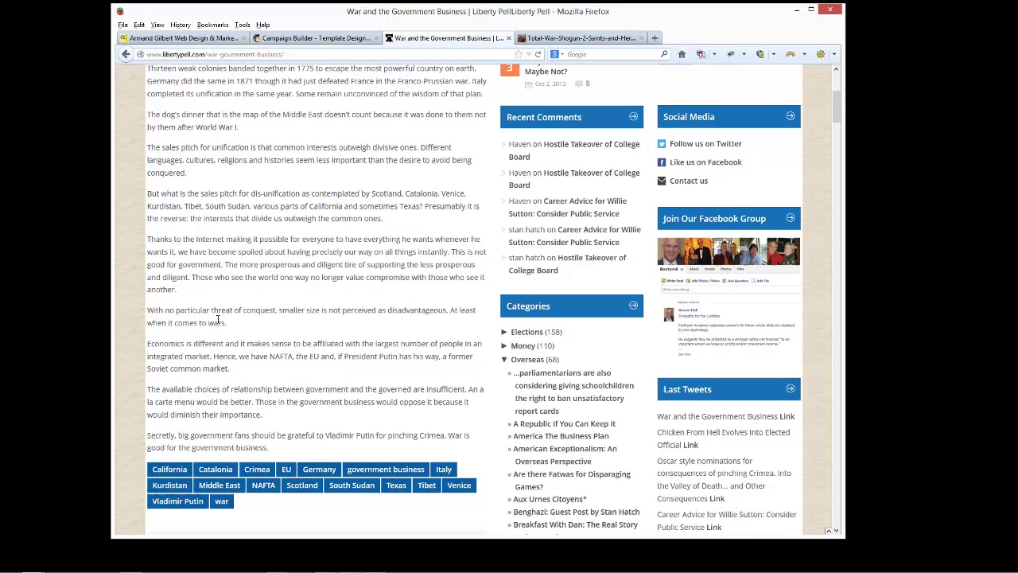
pyautogui.moveTo(226, 322); pyautogui.dragTo(149, 310)
pyautogui.hotkey('ctrl', 'c')
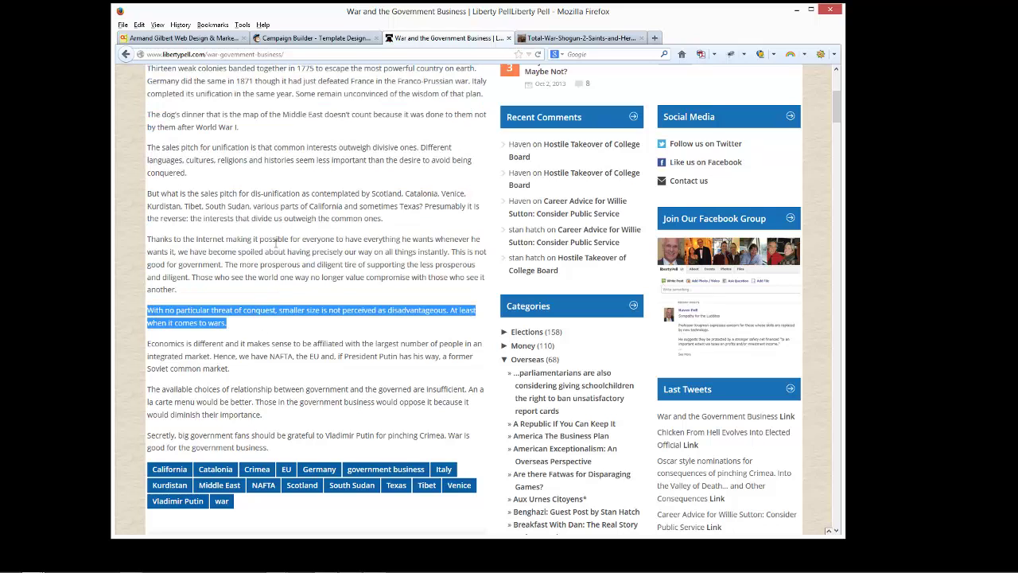
pyautogui.scroll(5, 324, 257)
pyautogui.click(330, 39)
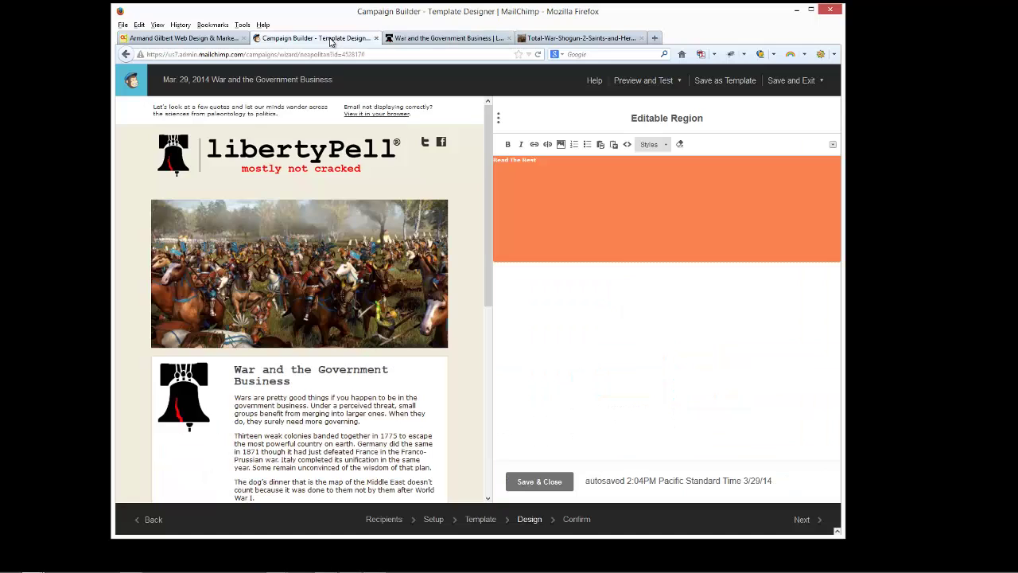
# Paste the 'With no particular threat of conquest…' sentence over the old preheader text and save.
pyautogui.click(322, 115)
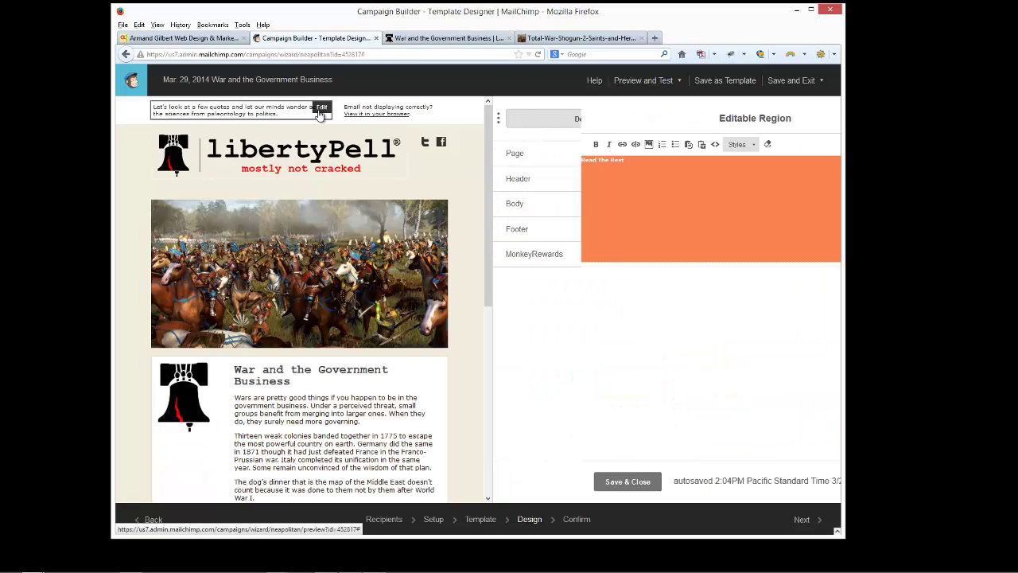
pyautogui.moveTo(799, 162); pyautogui.dragTo(476, 166)
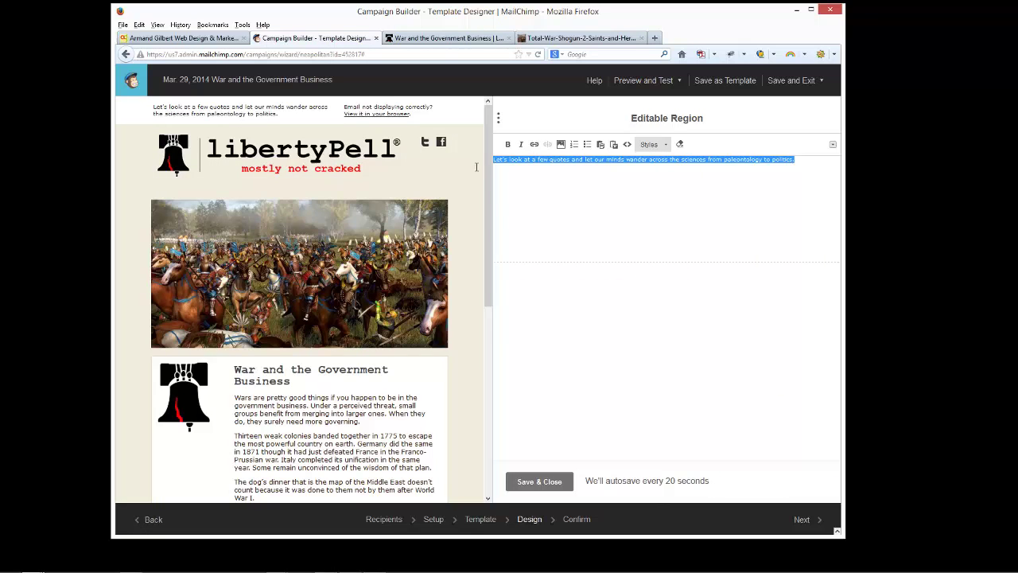
pyautogui.hotkey('ctrl', 'v')
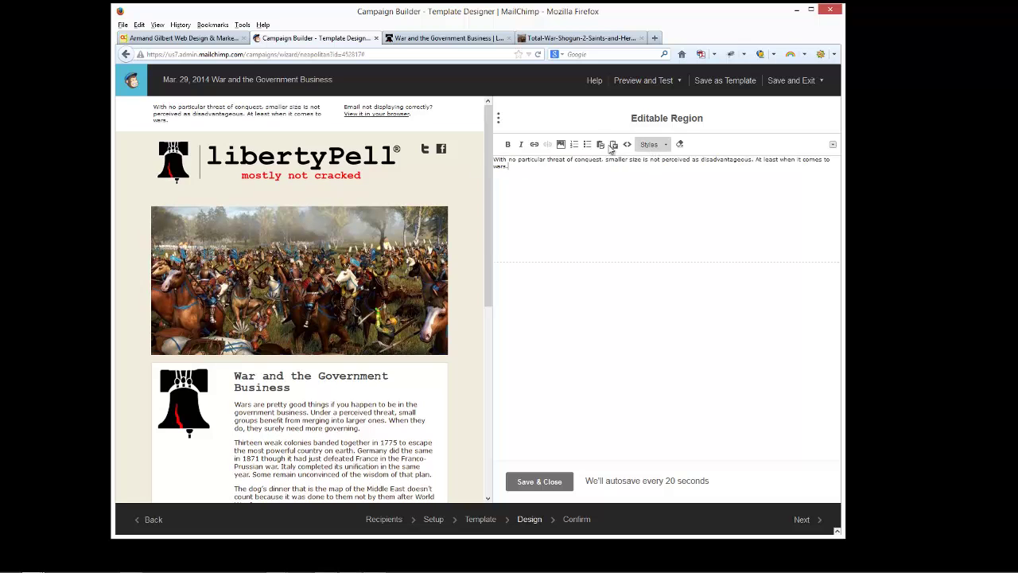
pyautogui.click(539, 482)
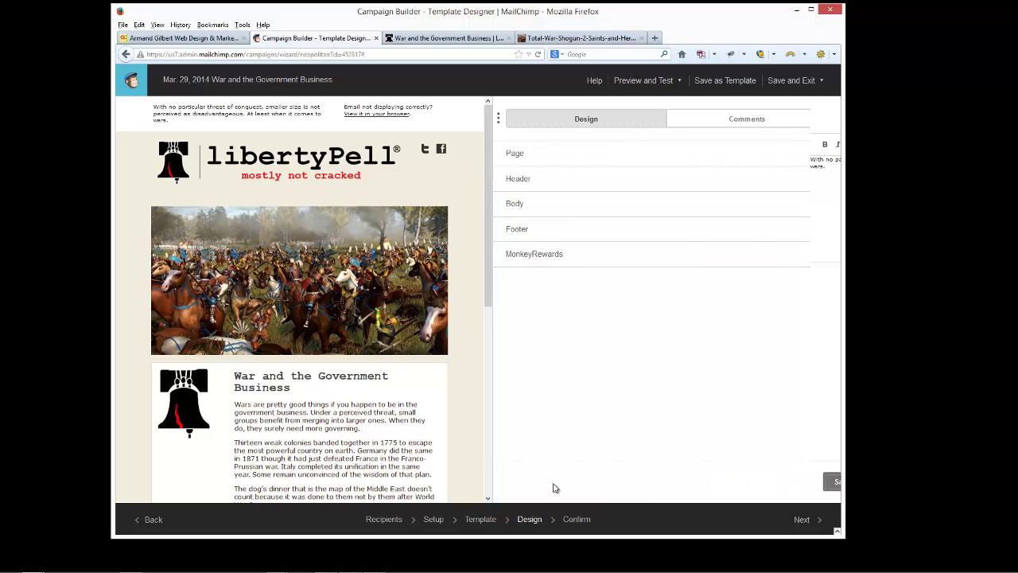
pyautogui.scroll(-3, 357, 370)
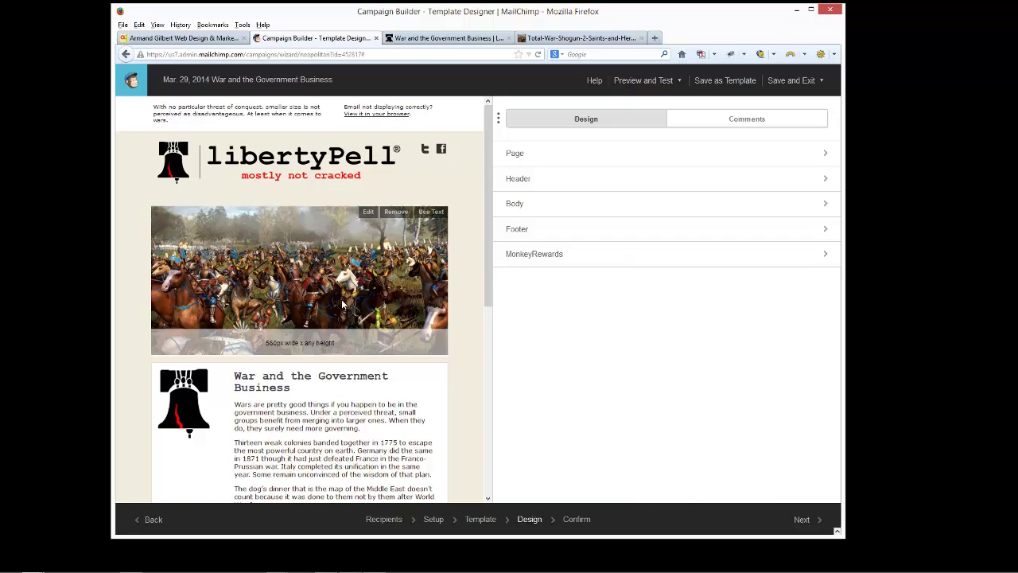
pyautogui.moveTo(261, 169)
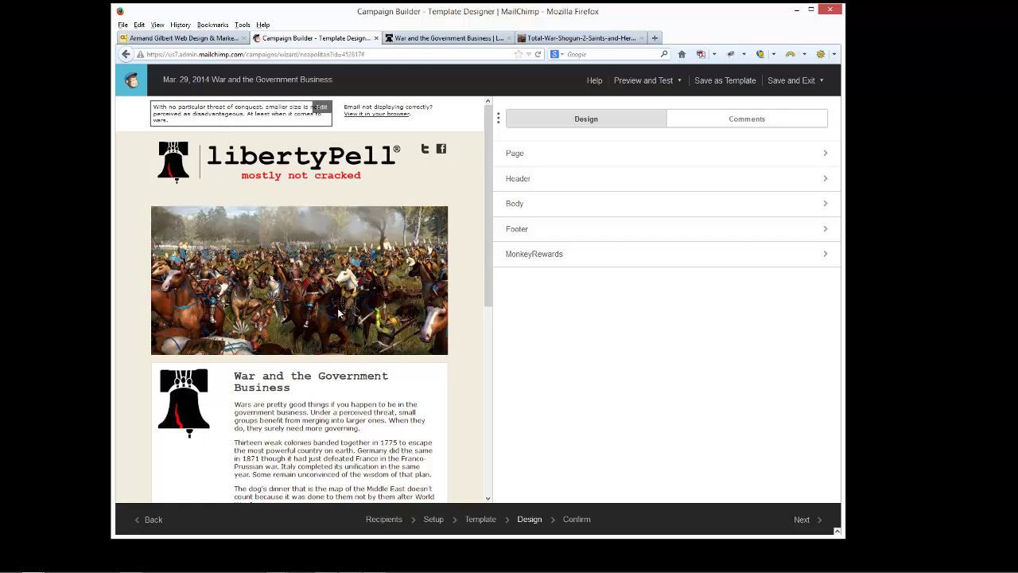
pyautogui.moveTo(280, 383)
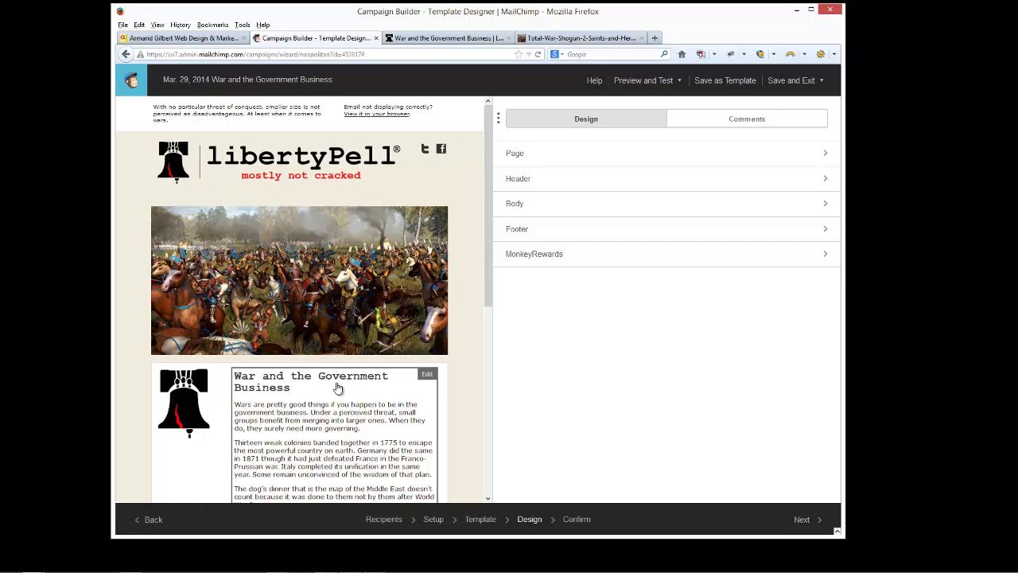
pyautogui.scroll(-3, 318, 445)
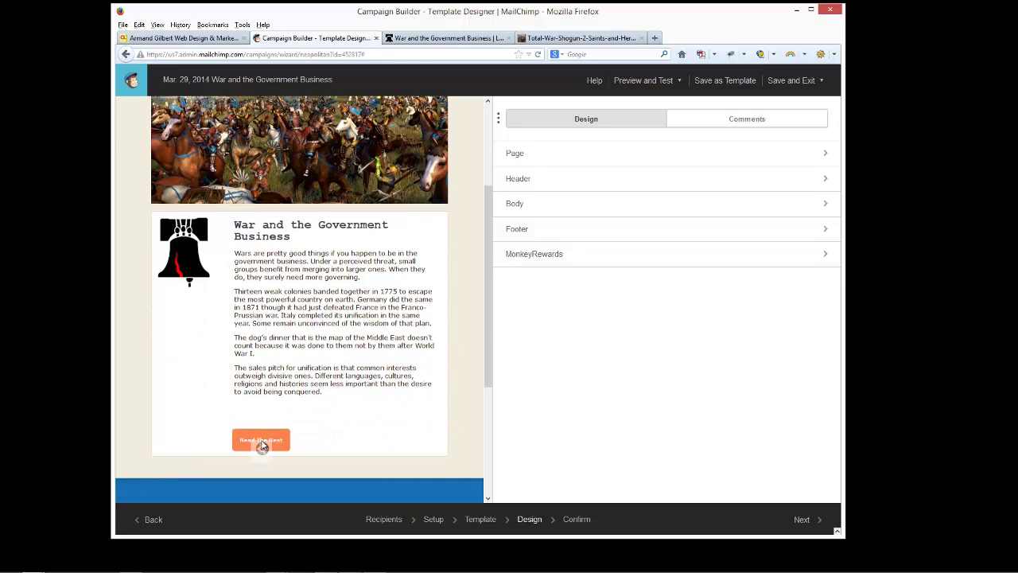
# On the Confirm checklist, regenerate the plain-text email from the HTML version and save it.
pyautogui.click(801, 521)
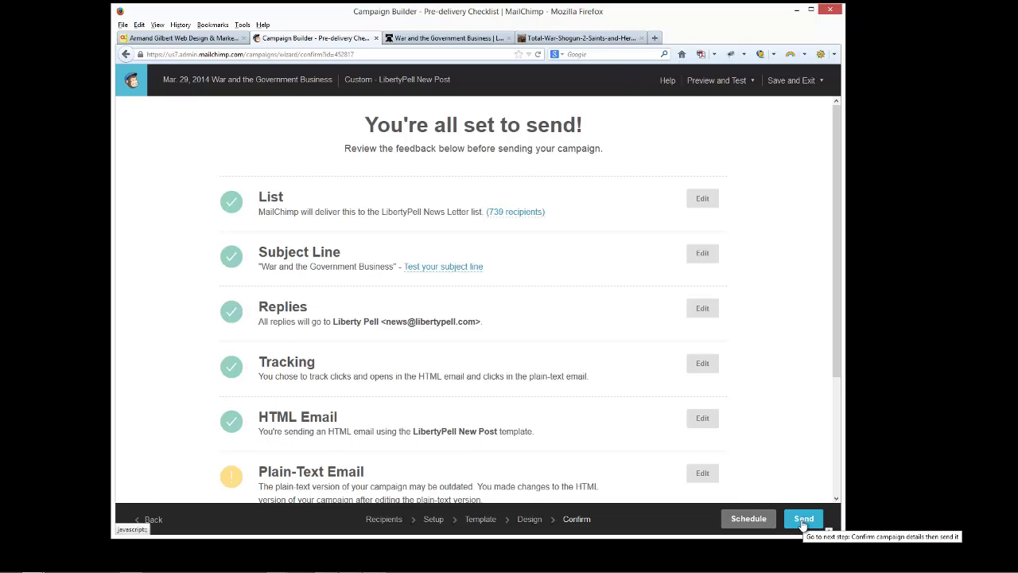
pyautogui.scroll(-2, 453, 403)
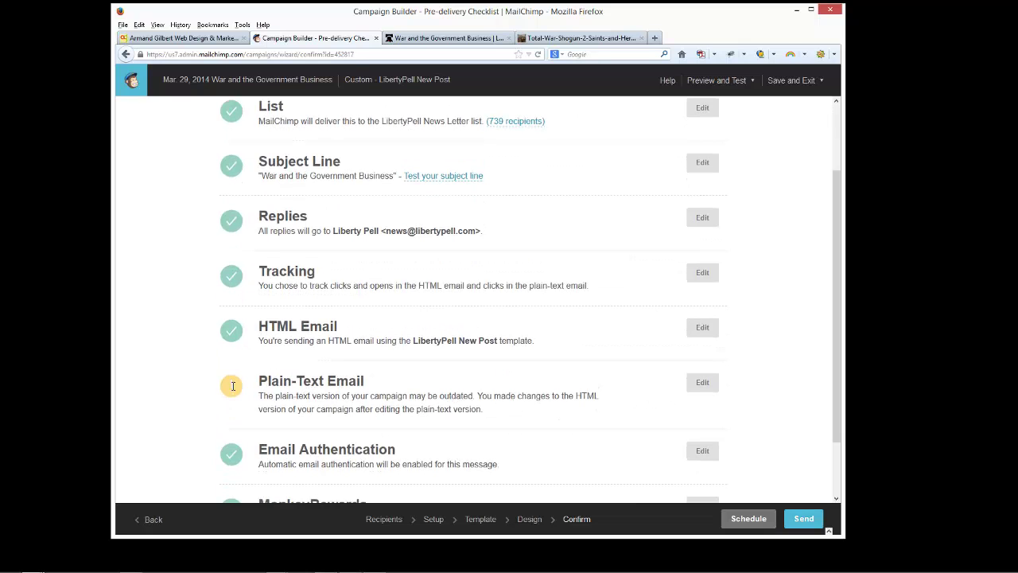
pyautogui.click(702, 384)
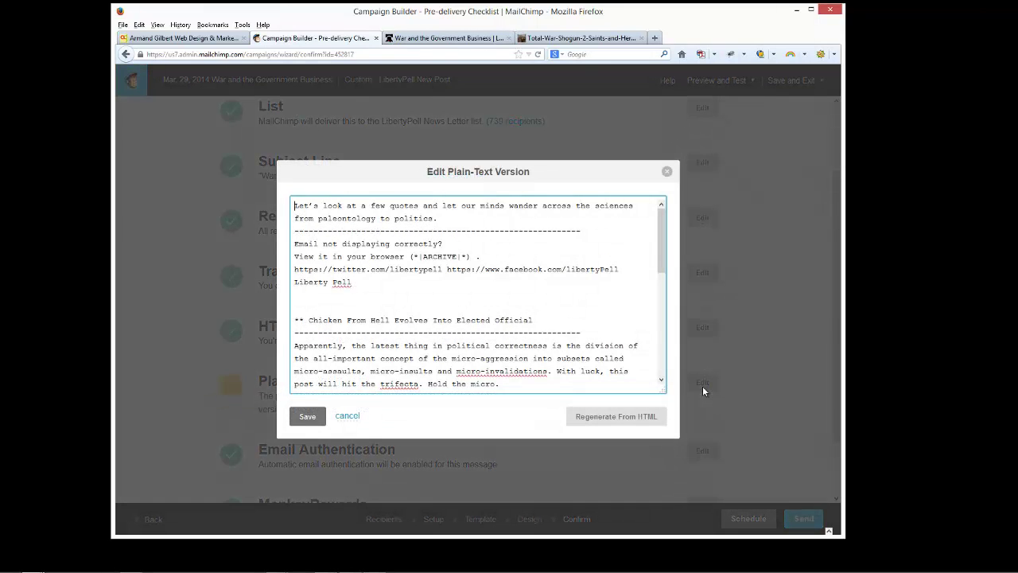
pyautogui.click(614, 419)
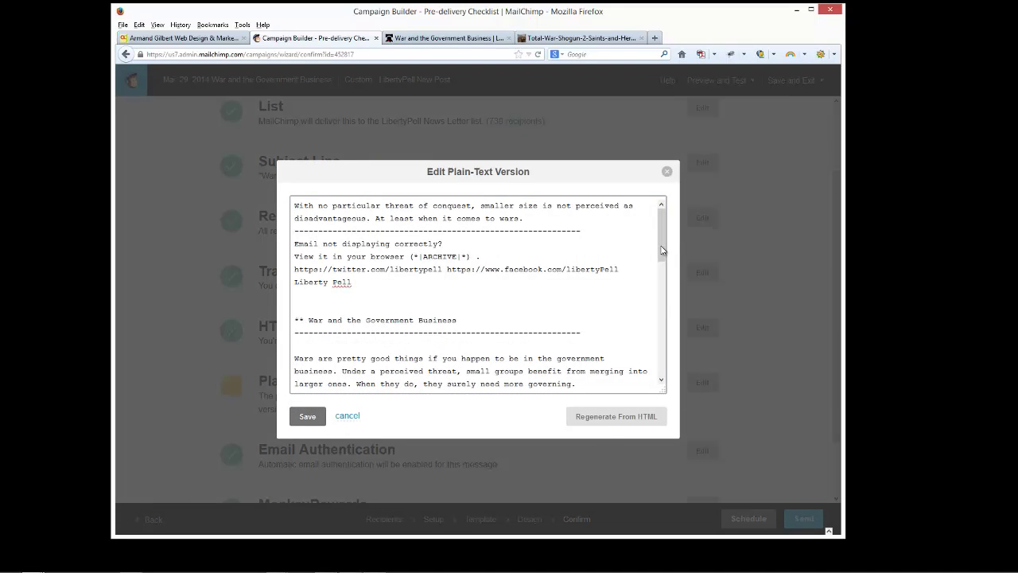
pyautogui.moveTo(662, 252); pyautogui.dragTo(618, 325)
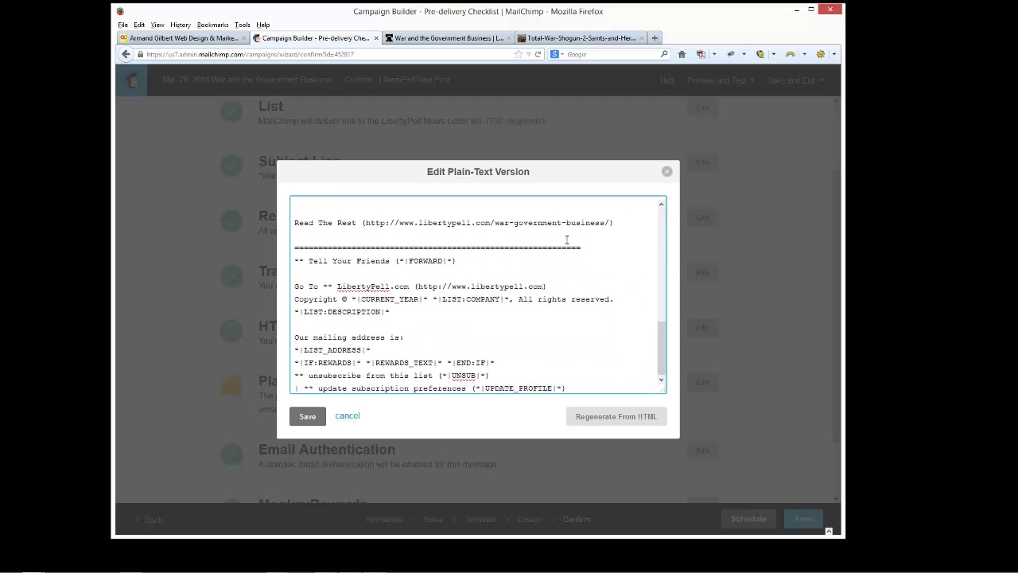
pyautogui.click(307, 415)
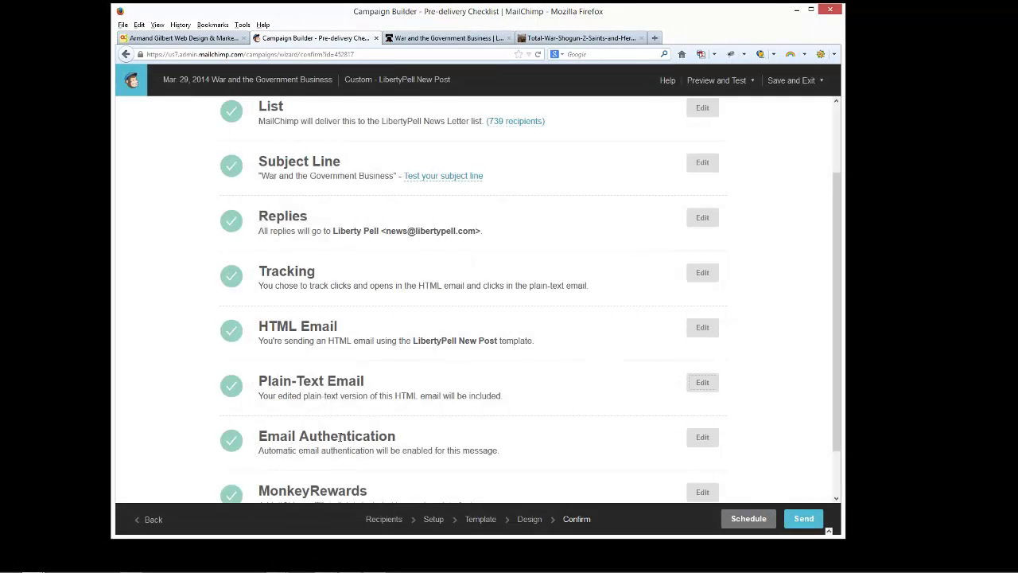
pyautogui.scroll(-2, 340, 437)
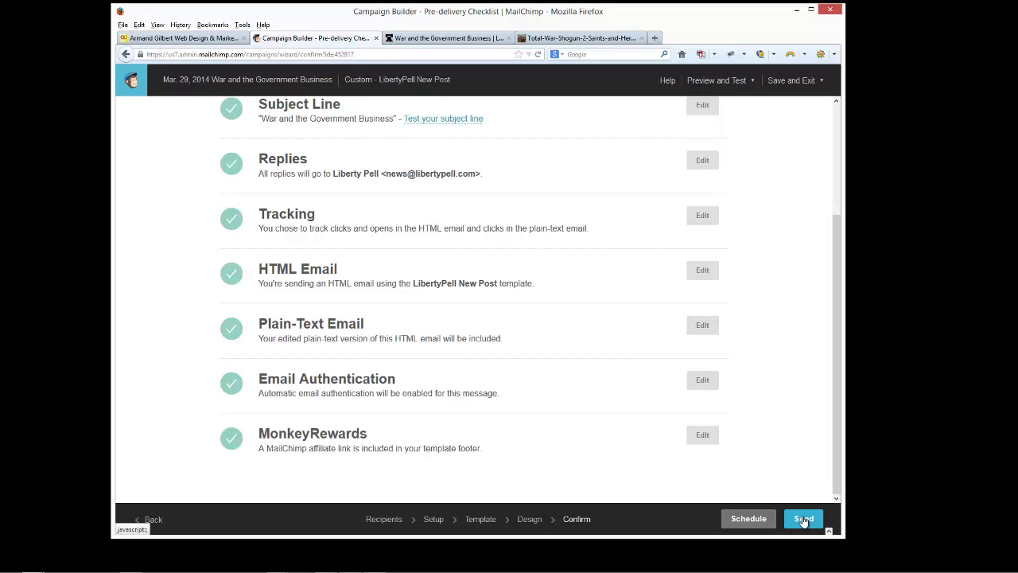
# Launch the campaign immediately, confirming delivery to all 739 LibertyPell News Letter subscribers.
pyautogui.click(803, 520)
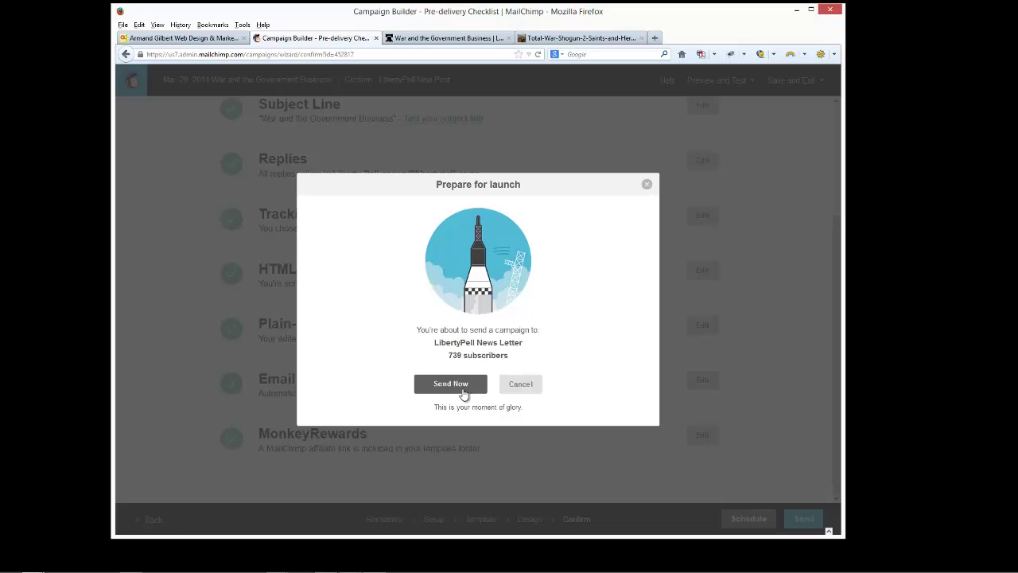
pyautogui.click(463, 386)
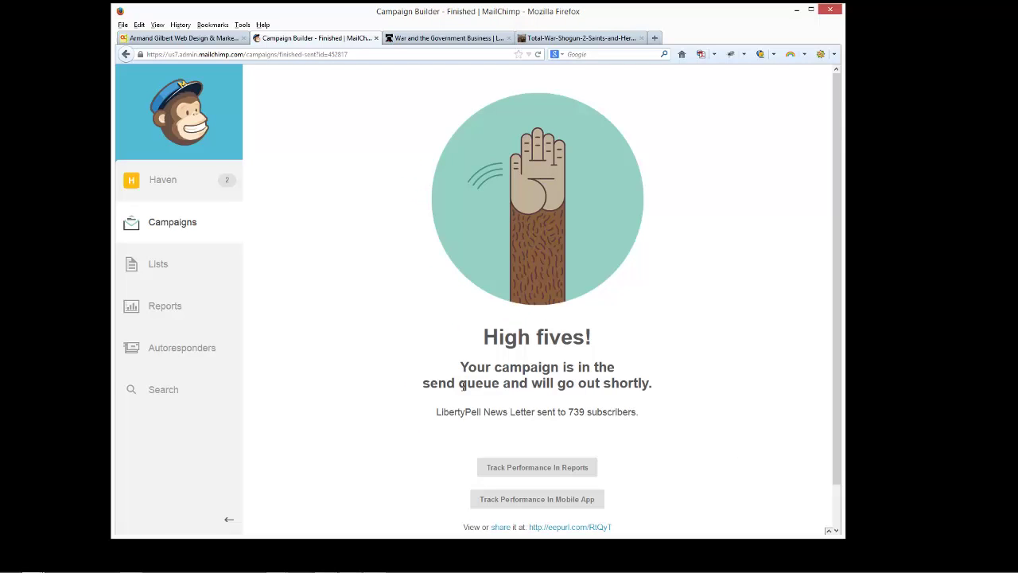